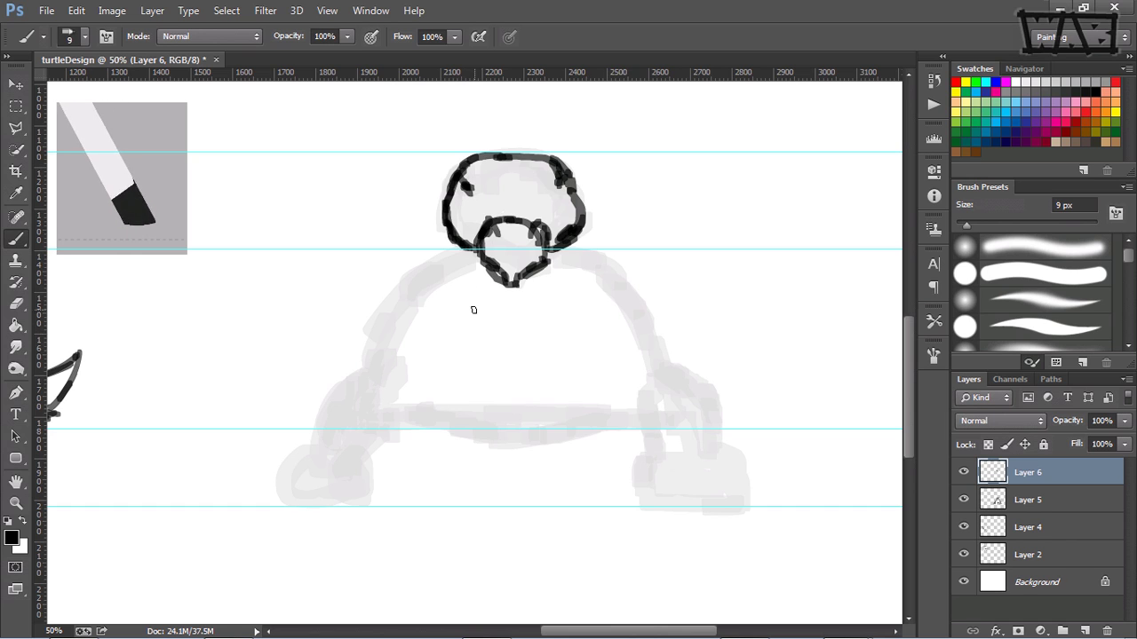
# Ink the left contour of the front-view turtle's neck, from the head down to the belly line
pyautogui.moveTo(476, 304)
pyautogui.mouseDown()
pyautogui.moveTo(469, 307)
pyautogui.moveTo(449, 352)
pyautogui.moveTo(484, 419)
pyautogui.mouseUp()
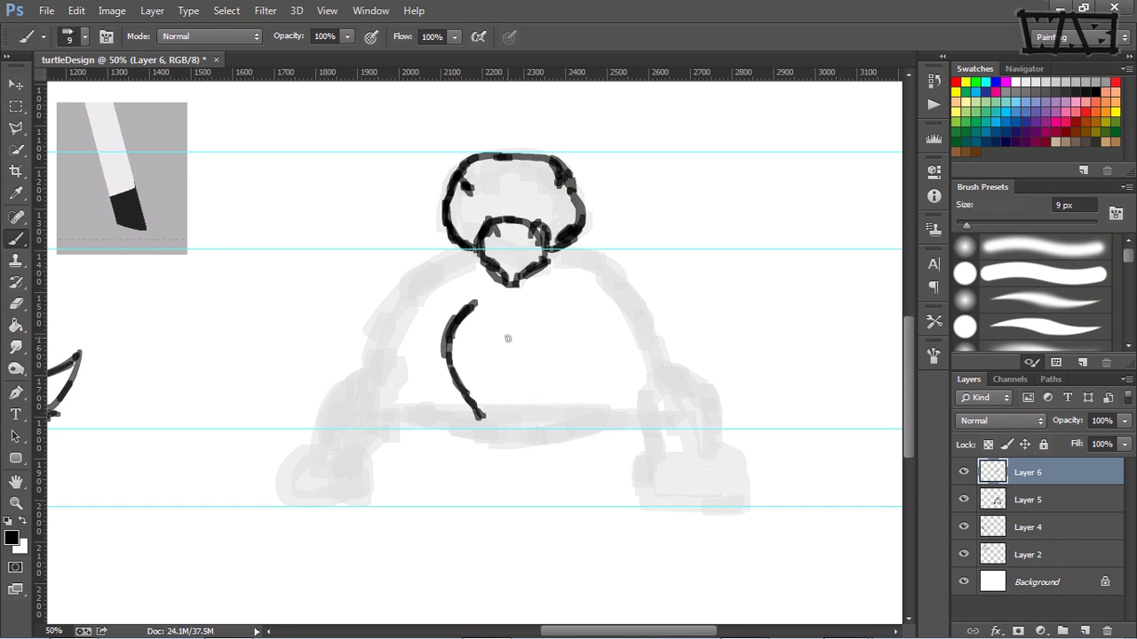
pyautogui.moveTo(463, 256); pyautogui.dragTo(477, 307)
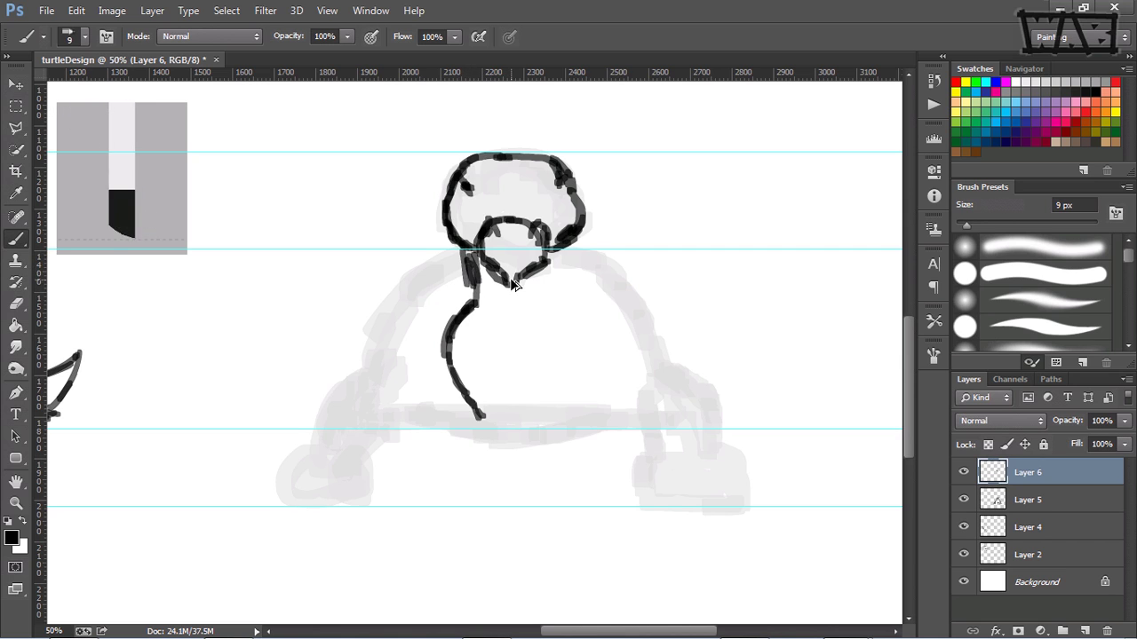
pyautogui.hotkey('ctrl', 'alt', 'z')
pyautogui.hotkey('ctrl', 'alt', 'z')
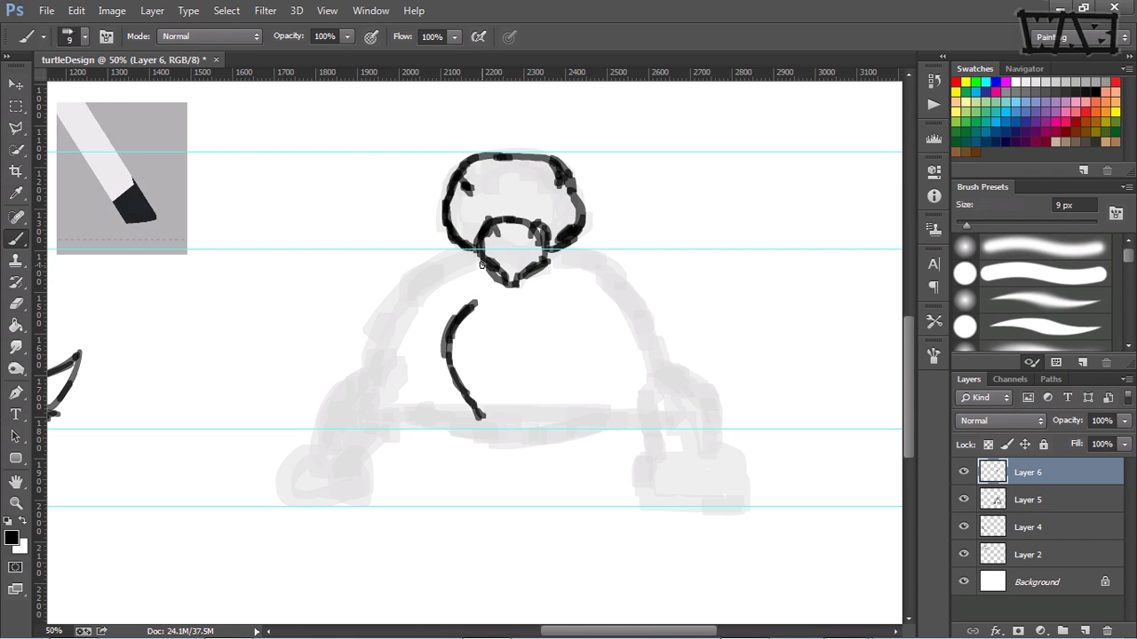
pyautogui.moveTo(480, 263); pyautogui.dragTo(484, 315)
pyautogui.moveTo(478, 258); pyautogui.dragTo(473, 307)
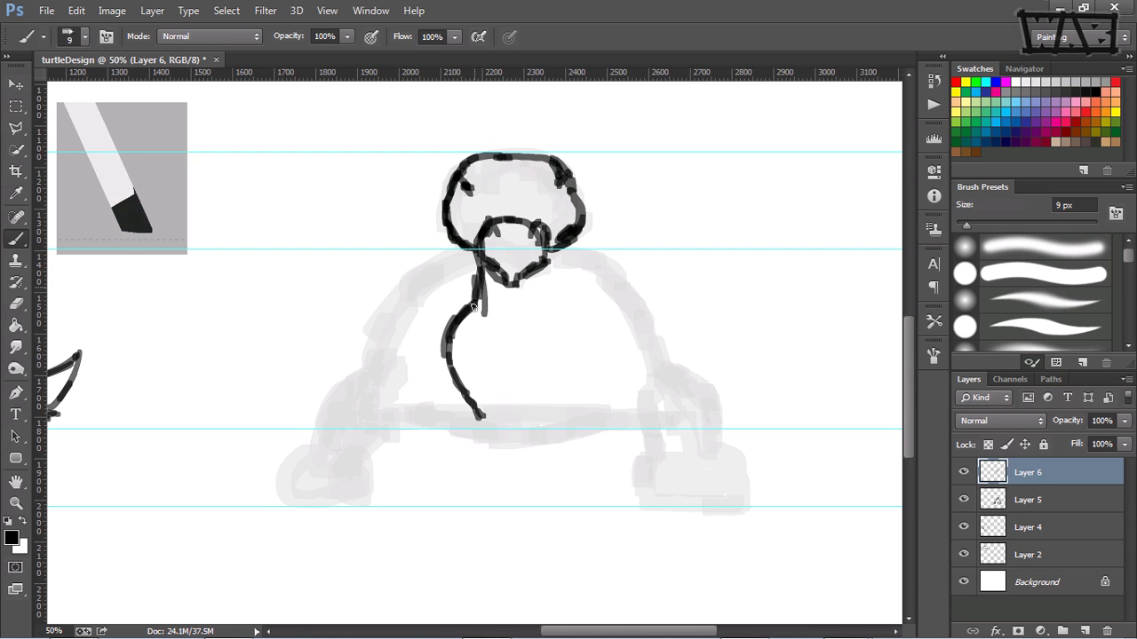
# Ink the right contour of the front-view turtle's neck and add curved fold lines inside both sides
pyautogui.moveTo(551, 252)
pyautogui.mouseDown()
pyautogui.moveTo(537, 285)
pyautogui.moveTo(544, 309)
pyautogui.moveTo(518, 360)
pyautogui.mouseUp()
pyautogui.moveTo(547, 307); pyautogui.dragTo(531, 336)
pyautogui.moveTo(478, 310)
pyautogui.mouseDown()
pyautogui.moveTo(498, 340)
pyautogui.moveTo(471, 328)
pyautogui.moveTo(486, 373)
pyautogui.mouseUp()
pyautogui.moveTo(464, 334); pyautogui.dragTo(487, 384)
pyautogui.moveTo(546, 336)
pyautogui.mouseDown()
pyautogui.moveTo(519, 377)
pyautogui.moveTo(533, 391)
pyautogui.moveTo(508, 420)
pyautogui.moveTo(544, 412)
pyautogui.moveTo(562, 389)
pyautogui.moveTo(523, 423)
pyautogui.mouseUp()
pyautogui.moveTo(567, 361); pyautogui.dragTo(532, 410)
pyautogui.moveTo(555, 322); pyautogui.dragTo(570, 364)
pyautogui.moveTo(547, 297)
pyautogui.mouseDown()
pyautogui.moveTo(563, 347)
pyautogui.moveTo(554, 384)
pyautogui.mouseUp()
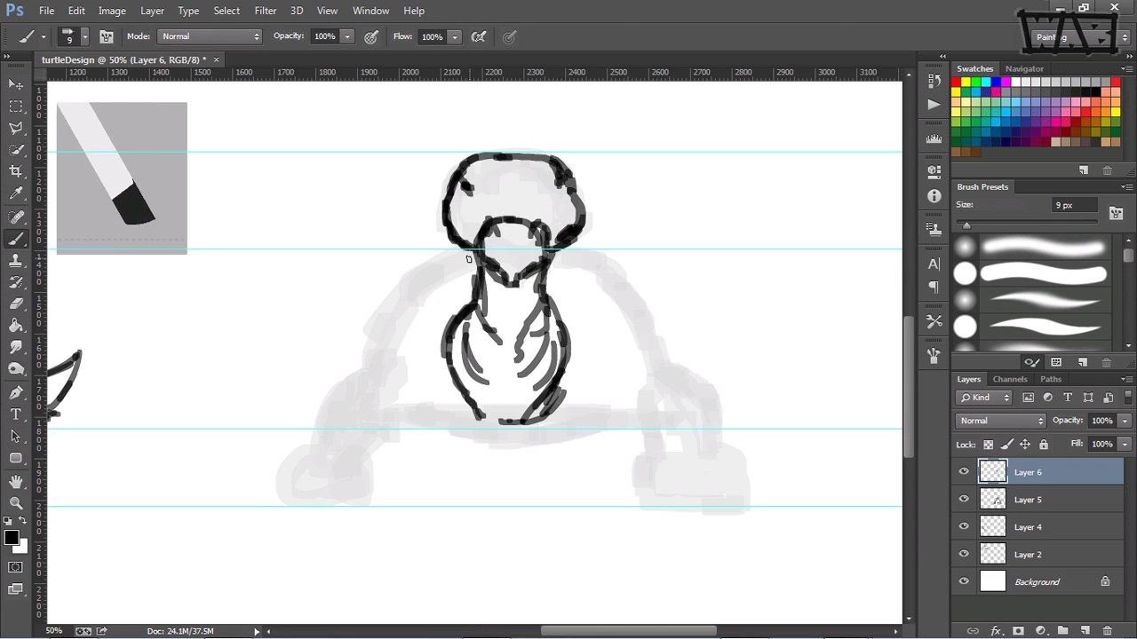
# Ink the front-view shell over the grey rough, with sloping sides, leg openings and the curved lower rim
pyautogui.moveTo(469, 259)
pyautogui.mouseDown()
pyautogui.moveTo(437, 271)
pyautogui.moveTo(362, 363)
pyautogui.moveTo(453, 259)
pyautogui.mouseUp()
pyautogui.moveTo(569, 259)
pyautogui.mouseDown()
pyautogui.moveTo(549, 255)
pyautogui.moveTo(586, 263)
pyautogui.moveTo(620, 295)
pyautogui.moveTo(634, 334)
pyautogui.moveTo(631, 321)
pyautogui.moveTo(677, 360)
pyautogui.moveTo(662, 359)
pyautogui.moveTo(640, 391)
pyautogui.moveTo(647, 418)
pyautogui.moveTo(506, 438)
pyautogui.moveTo(442, 421)
pyautogui.moveTo(378, 422)
pyautogui.mouseUp()
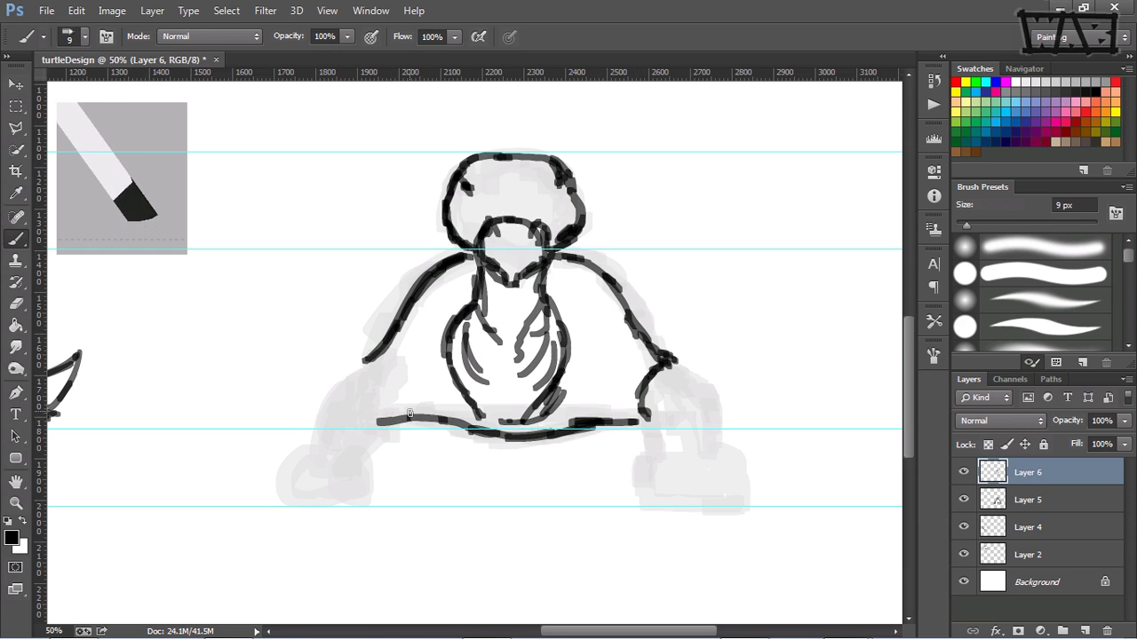
pyautogui.moveTo(362, 362)
pyautogui.mouseDown()
pyautogui.moveTo(381, 375)
pyautogui.moveTo(394, 419)
pyautogui.moveTo(401, 405)
pyautogui.moveTo(497, 411)
pyautogui.moveTo(479, 428)
pyautogui.moveTo(630, 416)
pyautogui.mouseUp()
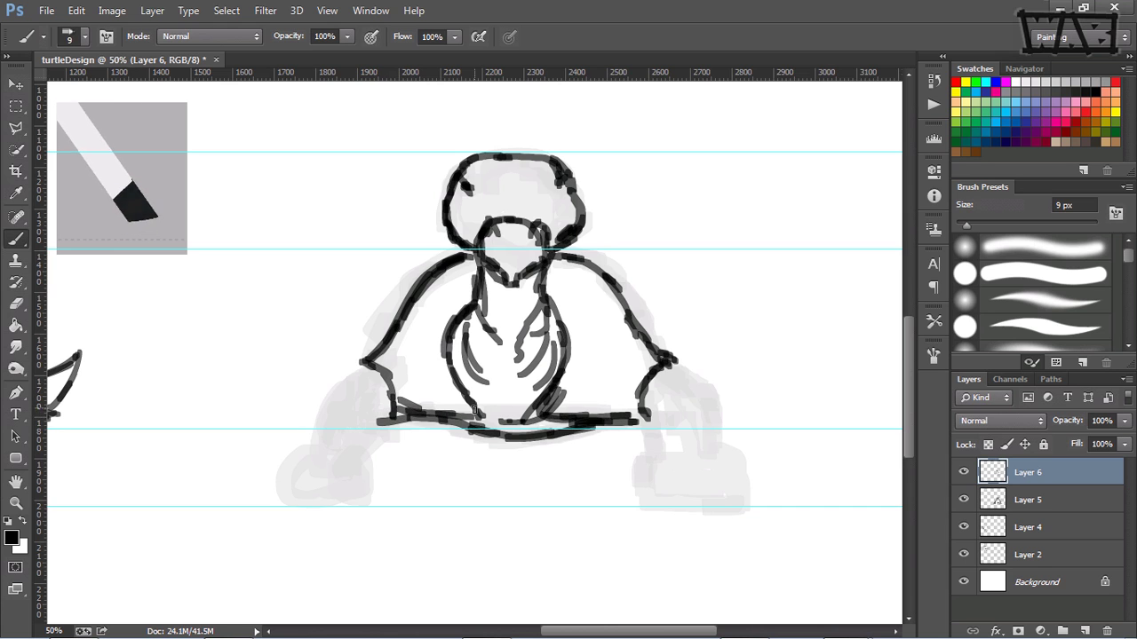
pyautogui.moveTo(467, 398)
pyautogui.mouseDown()
pyautogui.moveTo(460, 417)
pyautogui.moveTo(469, 404)
pyautogui.mouseUp()
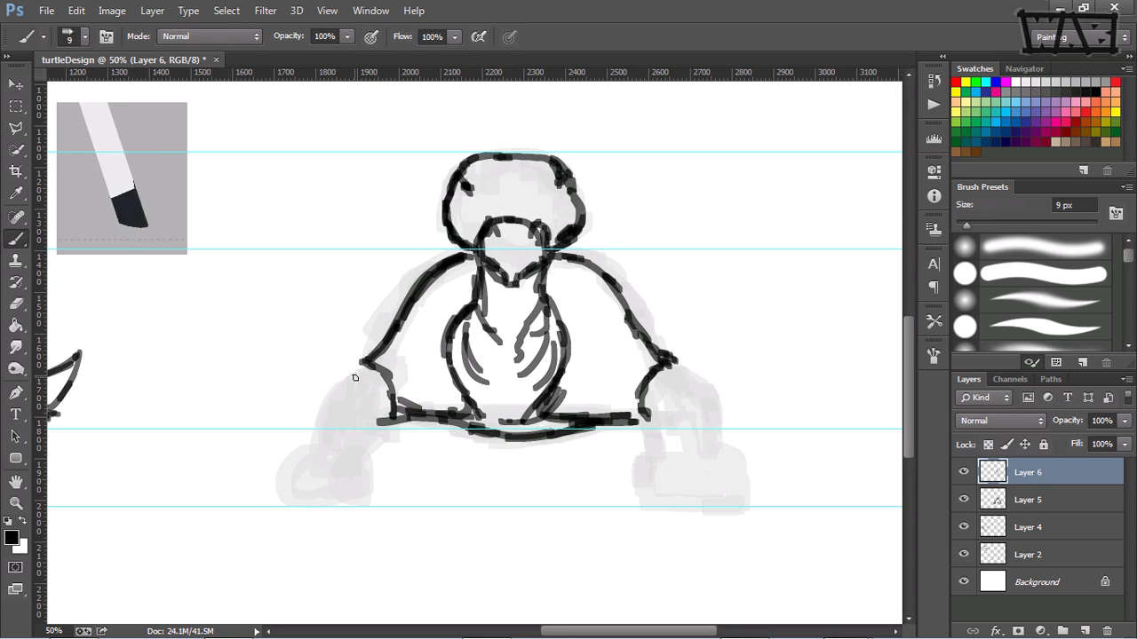
# Ink the front-view turtle's left leg and foot over the grey rough, including small toe marks
pyautogui.moveTo(360, 366)
pyautogui.mouseDown()
pyautogui.moveTo(325, 419)
pyautogui.moveTo(340, 445)
pyautogui.moveTo(398, 440)
pyautogui.moveTo(387, 438)
pyautogui.moveTo(387, 460)
pyautogui.moveTo(331, 444)
pyautogui.moveTo(315, 495)
pyautogui.mouseUp()
pyautogui.moveTo(389, 459)
pyautogui.mouseDown()
pyautogui.moveTo(386, 488)
pyautogui.moveTo(349, 499)
pyautogui.mouseUp()
pyautogui.moveTo(388, 460)
pyautogui.mouseDown()
pyautogui.moveTo(363, 502)
pyautogui.moveTo(302, 493)
pyautogui.moveTo(315, 480)
pyautogui.moveTo(351, 497)
pyautogui.moveTo(331, 488)
pyautogui.moveTo(327, 503)
pyautogui.mouseUp()
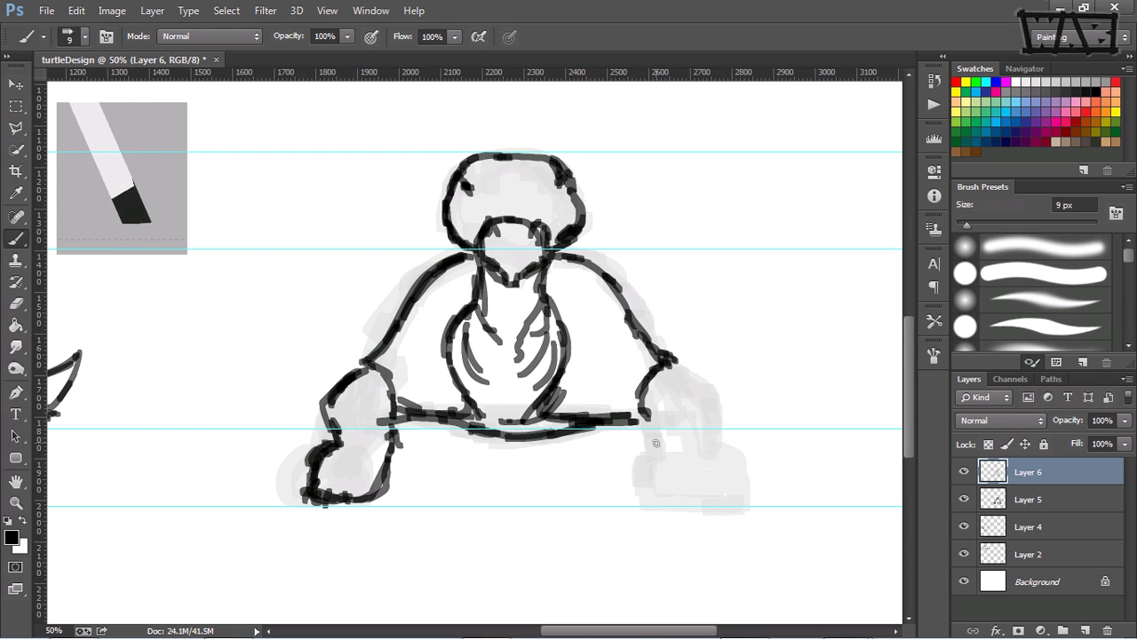
# Ink the right leg and foot with toe marks, and reinforce the shell edge beside that leg
pyautogui.moveTo(649, 419); pyautogui.dragTo(668, 451)
pyautogui.moveTo(675, 368); pyautogui.dragTo(707, 407)
pyautogui.moveTo(689, 370)
pyautogui.mouseDown()
pyautogui.moveTo(721, 425)
pyautogui.moveTo(708, 452)
pyautogui.moveTo(718, 411)
pyautogui.moveTo(720, 429)
pyautogui.mouseUp()
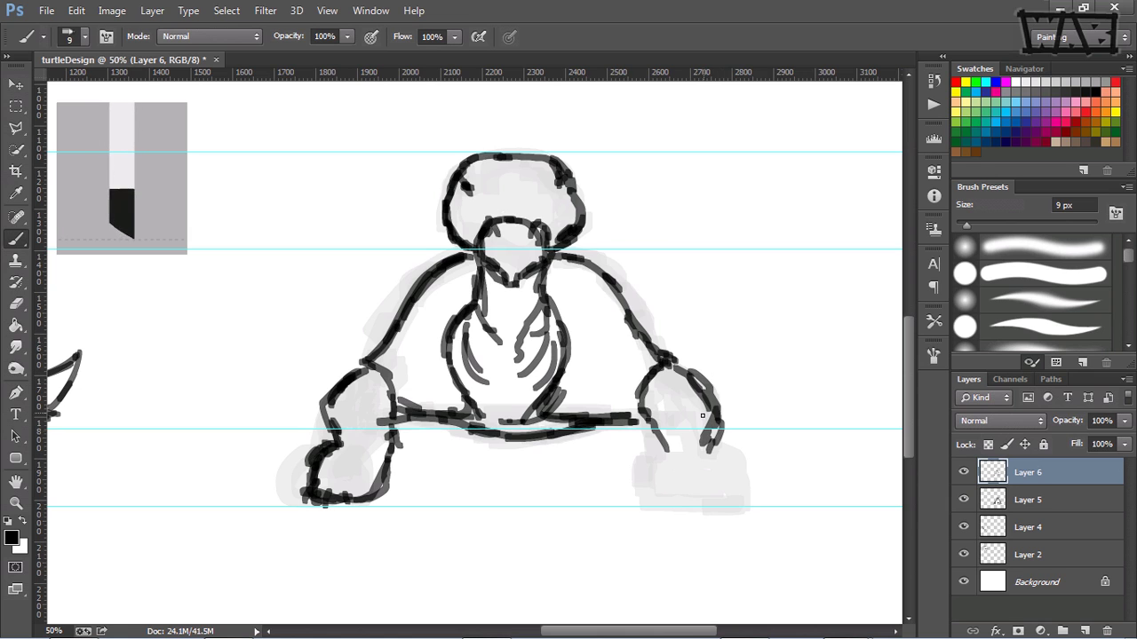
pyautogui.moveTo(716, 432)
pyautogui.mouseDown()
pyautogui.moveTo(645, 456)
pyautogui.moveTo(653, 441)
pyautogui.moveTo(642, 458)
pyautogui.moveTo(659, 503)
pyautogui.moveTo(726, 506)
pyautogui.moveTo(733, 477)
pyautogui.moveTo(707, 442)
pyautogui.moveTo(731, 471)
pyautogui.moveTo(734, 500)
pyautogui.moveTo(675, 506)
pyautogui.mouseUp()
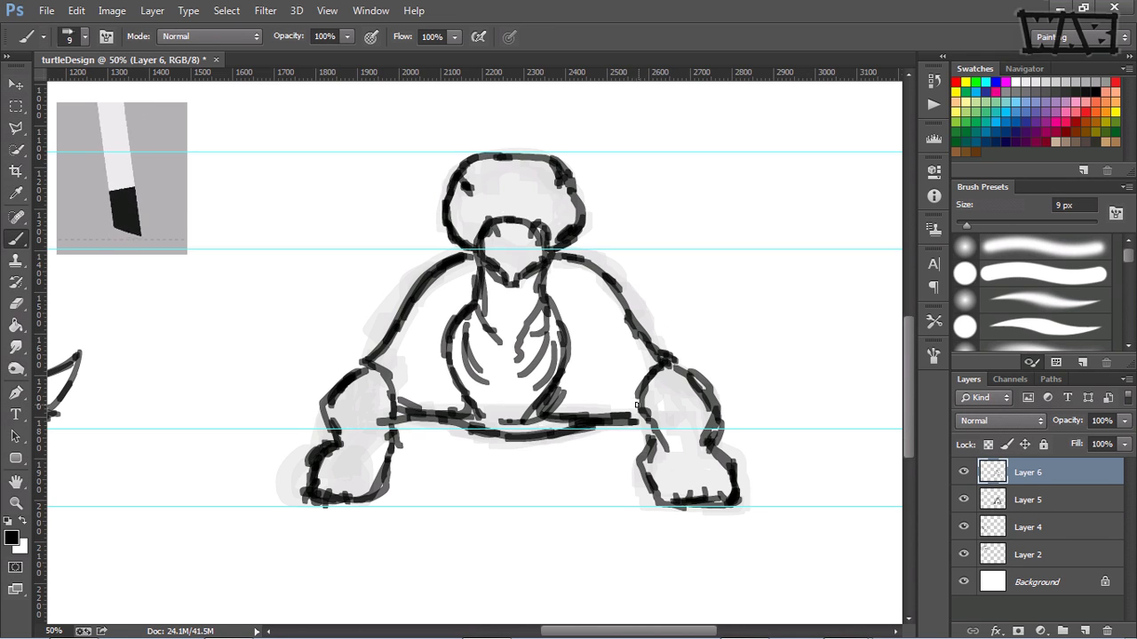
pyautogui.moveTo(636, 405)
pyautogui.mouseDown()
pyautogui.moveTo(664, 355)
pyautogui.moveTo(611, 284)
pyautogui.moveTo(671, 355)
pyautogui.mouseUp()
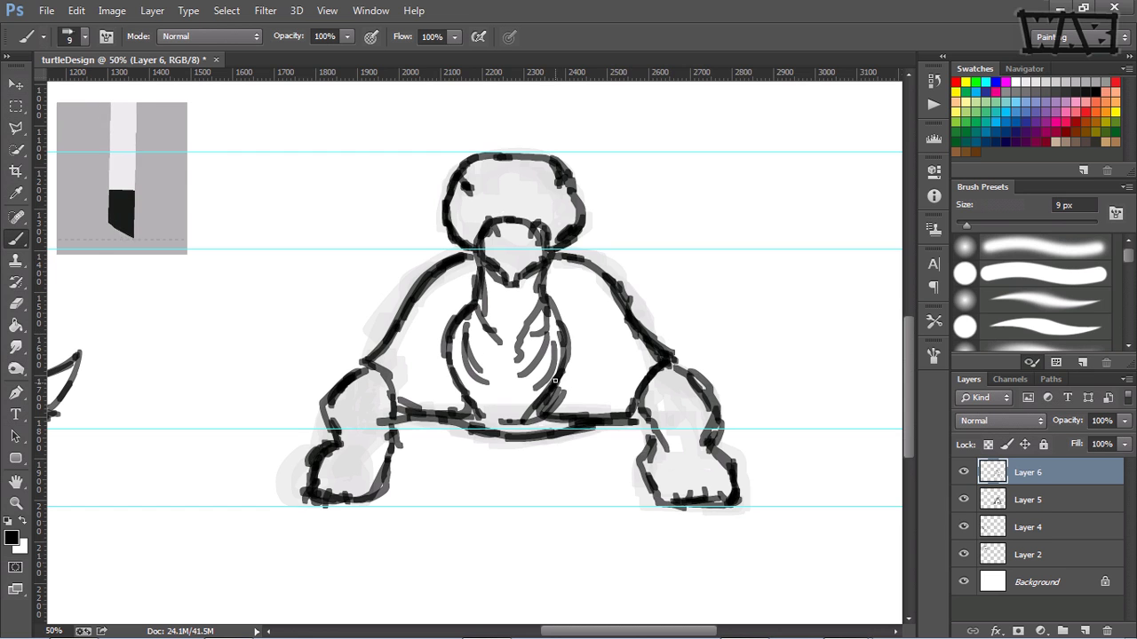
# Set the Crop tool's target size to 512 px wide by 512 px high
pyautogui.scroll(-4, 532, 422)
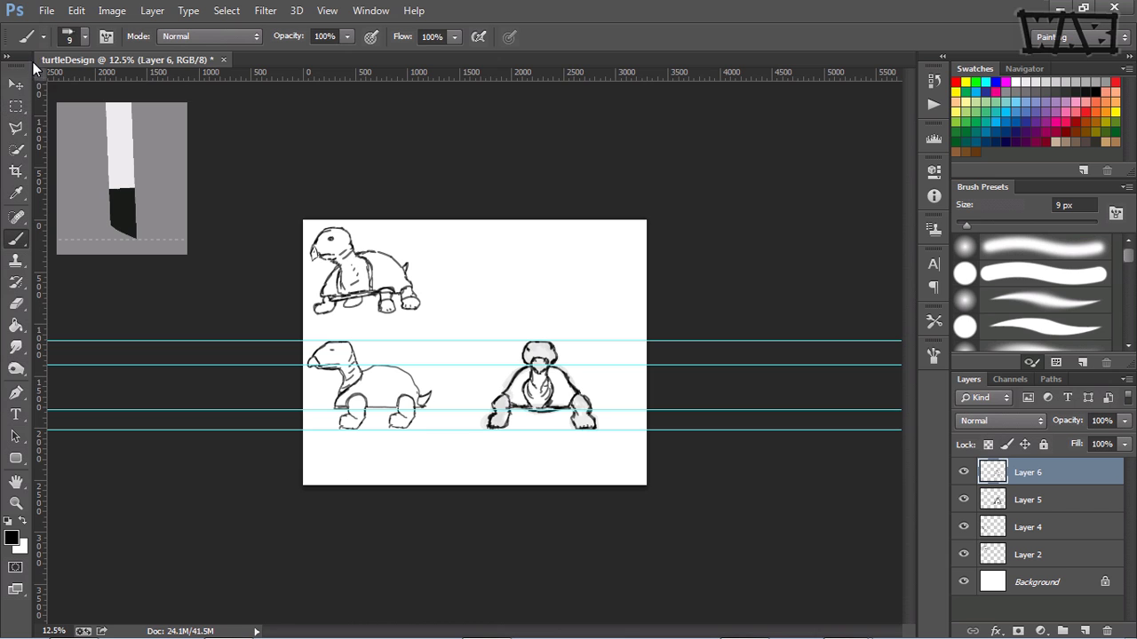
pyautogui.click(17, 172)
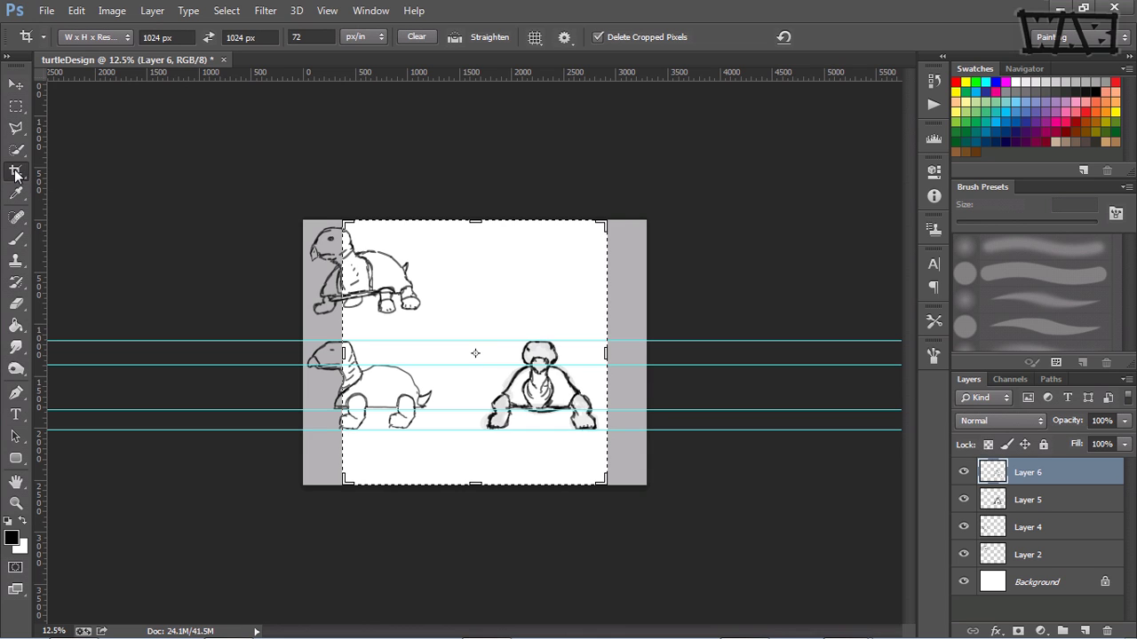
pyautogui.doubleClick(151, 38)
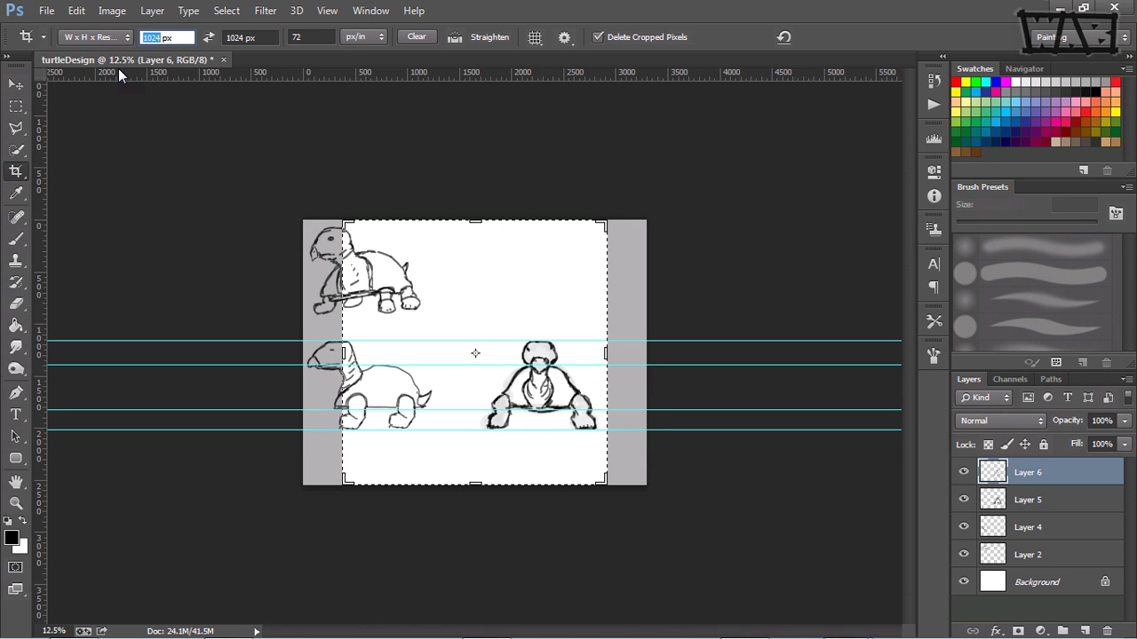
pyautogui.write('512')
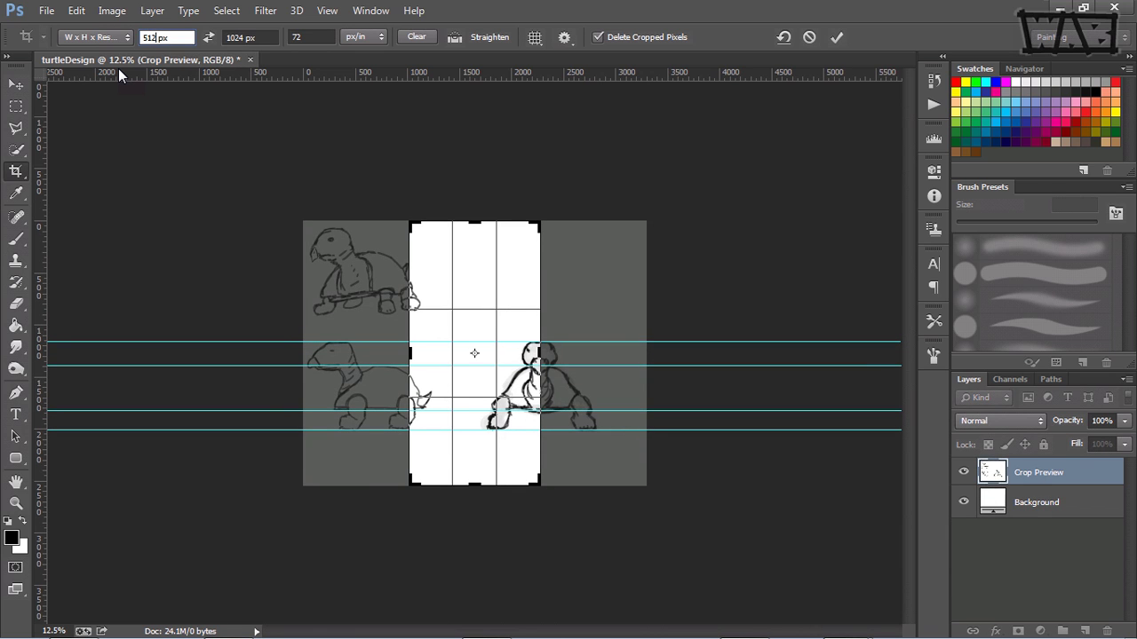
pyautogui.press('Tab')
pyautogui.write('512')
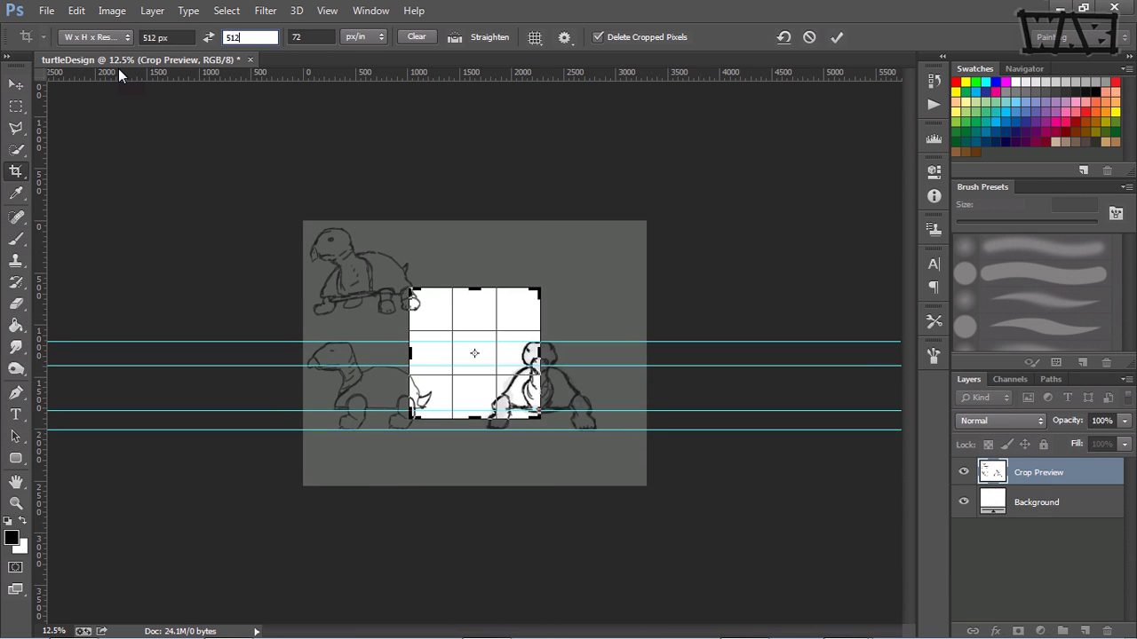
pyautogui.press('Tab')
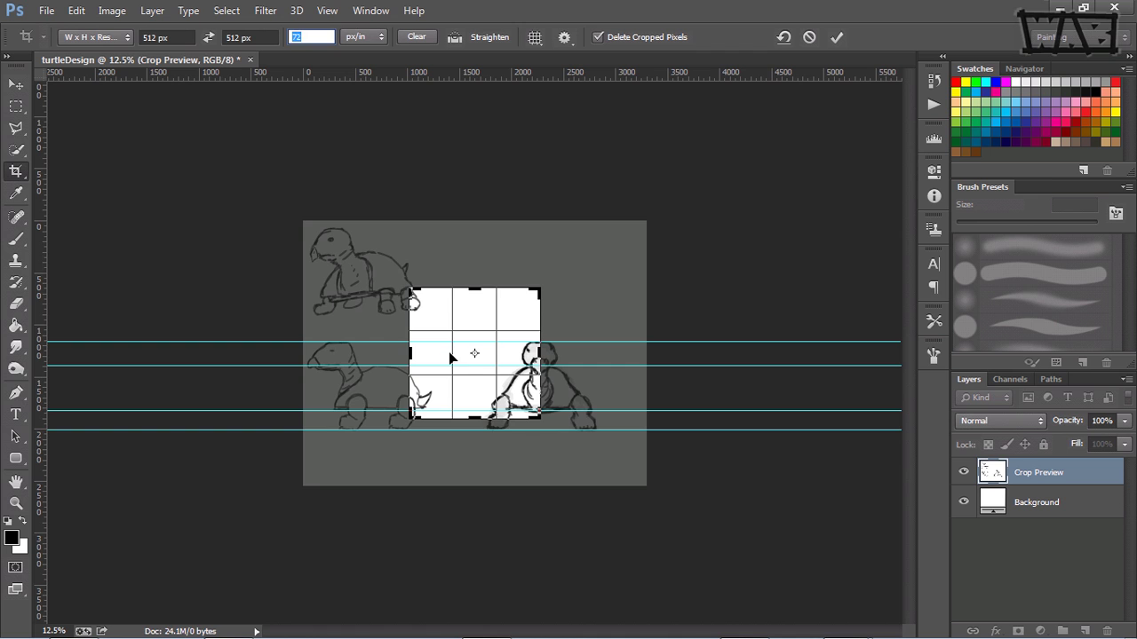
pyautogui.moveTo(450, 358)
pyautogui.mouseDown()
pyautogui.moveTo(424, 370)
pyautogui.moveTo(555, 321)
pyautogui.mouseUp()
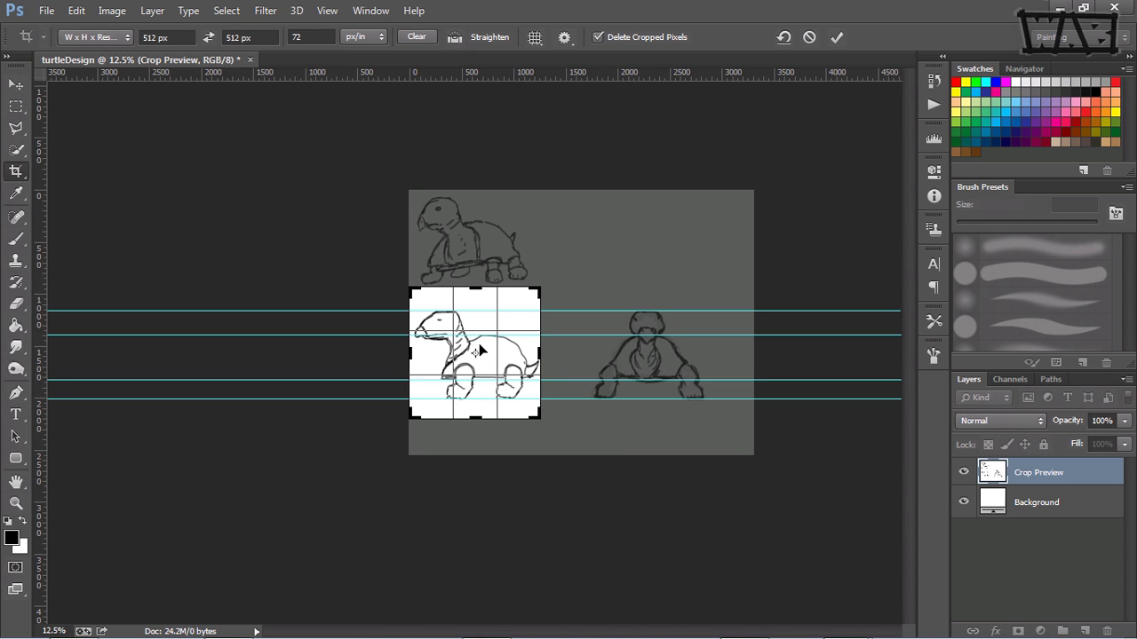
pyautogui.moveTo(499, 331); pyautogui.dragTo(513, 319)
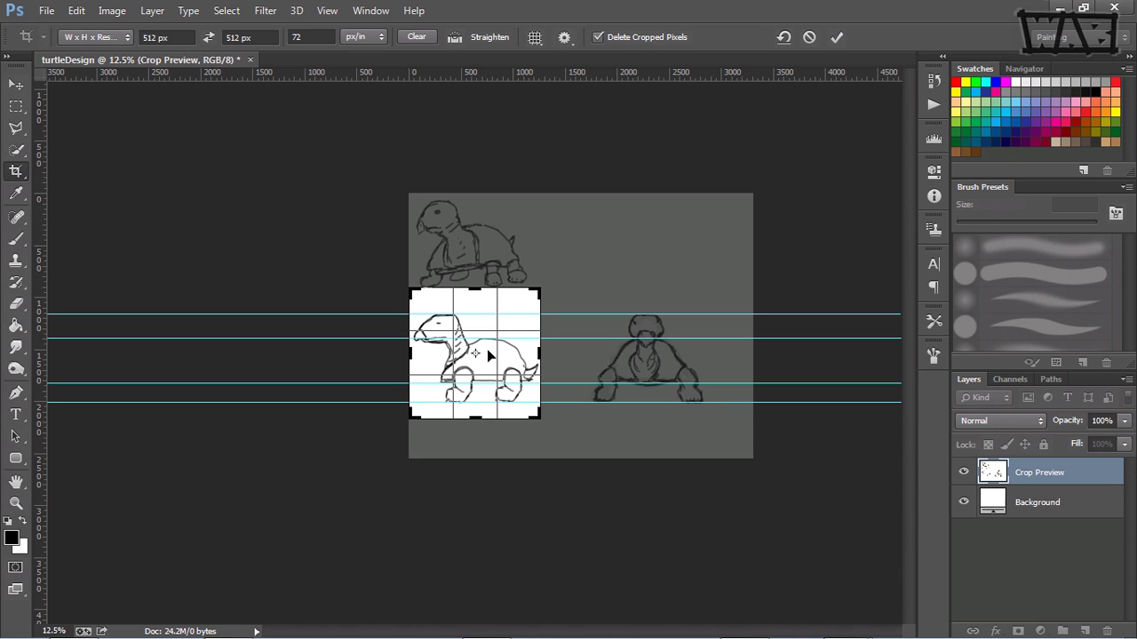
pyautogui.click(809, 37)
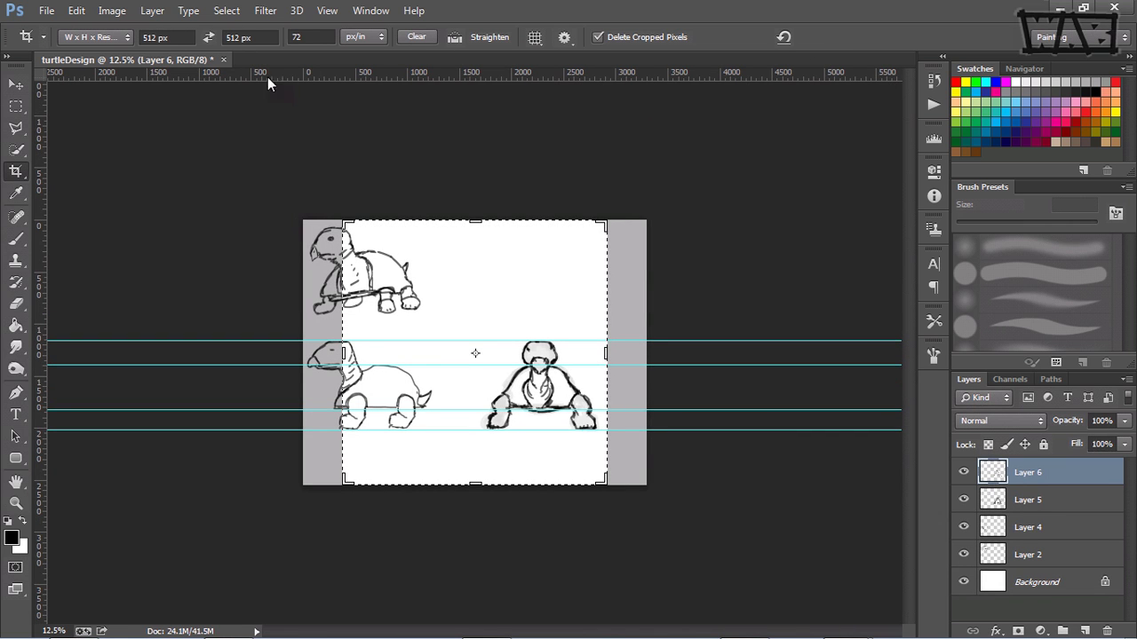
# Add a horizontal guide a short distance below the feet of the side and front views
pyautogui.click(15, 83)
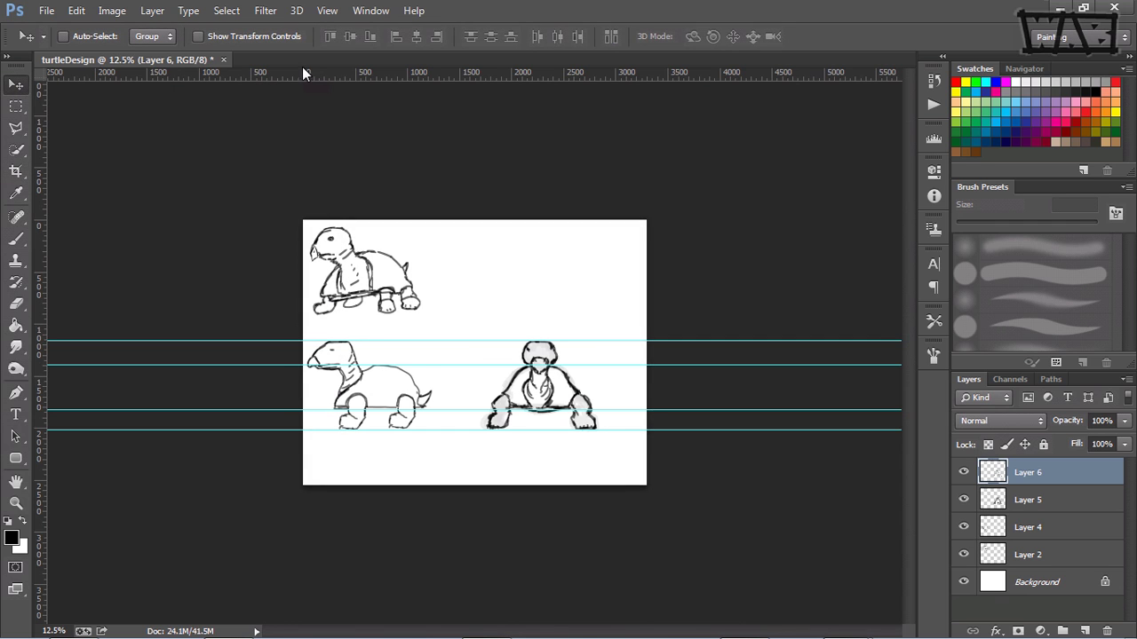
pyautogui.moveTo(324, 72); pyautogui.dragTo(385, 452)
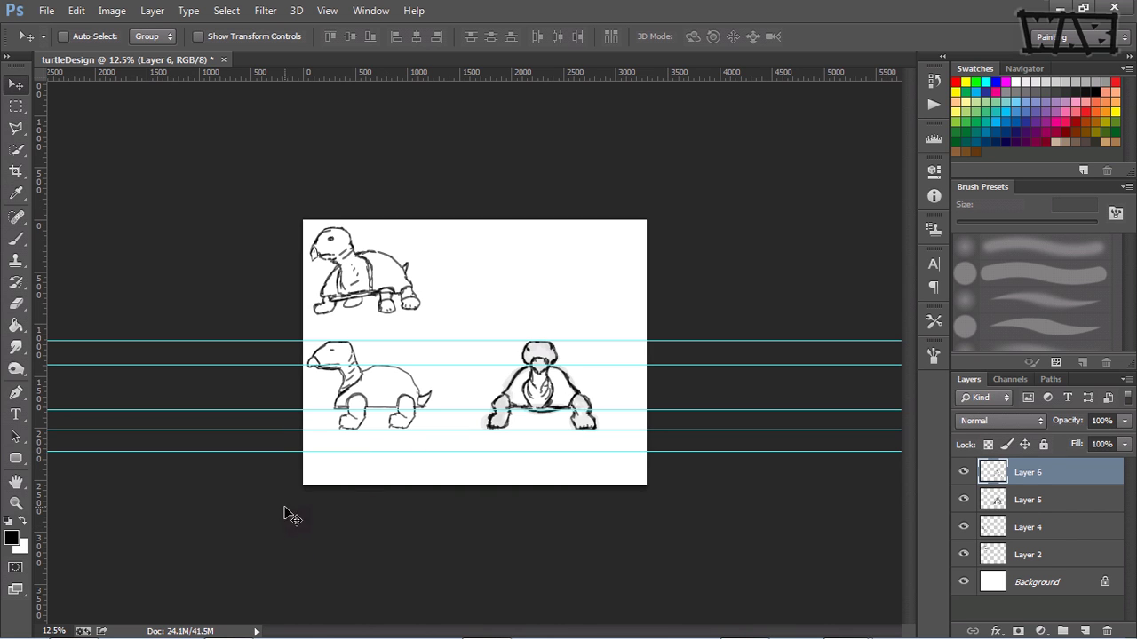
pyautogui.click(13, 175)
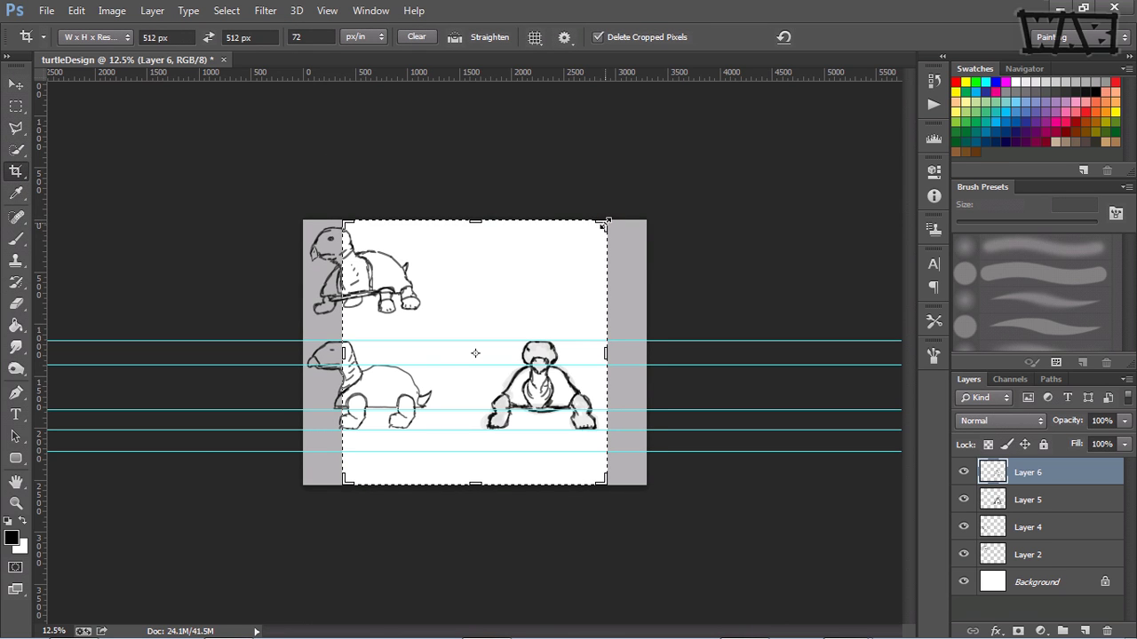
pyautogui.moveTo(605, 226); pyautogui.dragTo(547, 256)
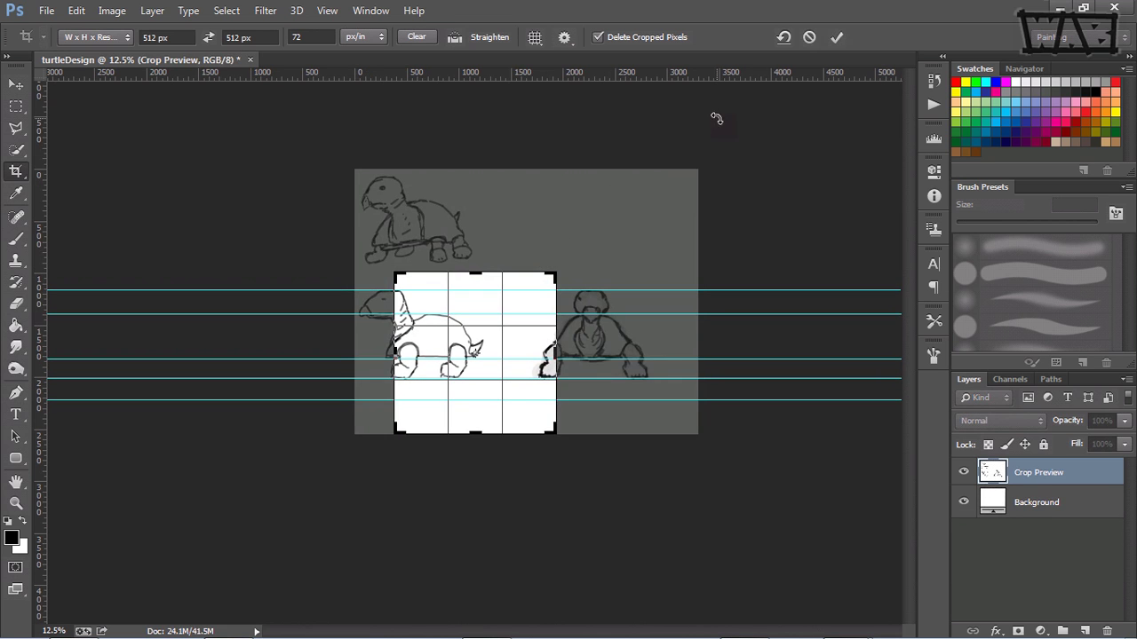
pyautogui.click(809, 36)
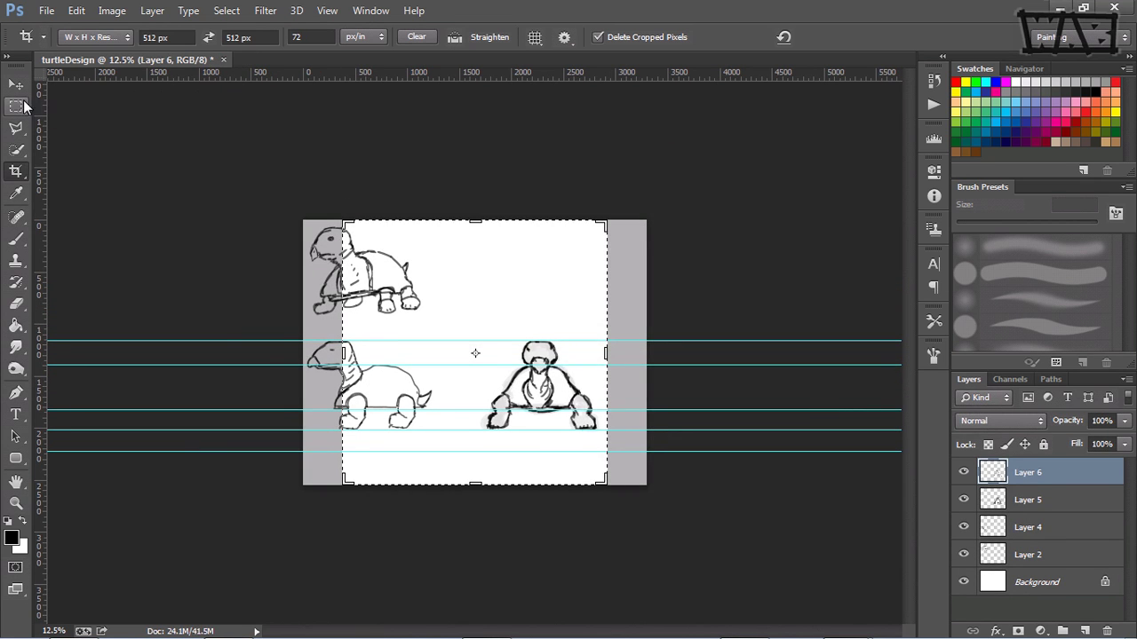
# Add a horizontal guide slightly above the heads of the side and front views
pyautogui.press('v')
pyautogui.moveTo(388, 73); pyautogui.dragTo(404, 329)
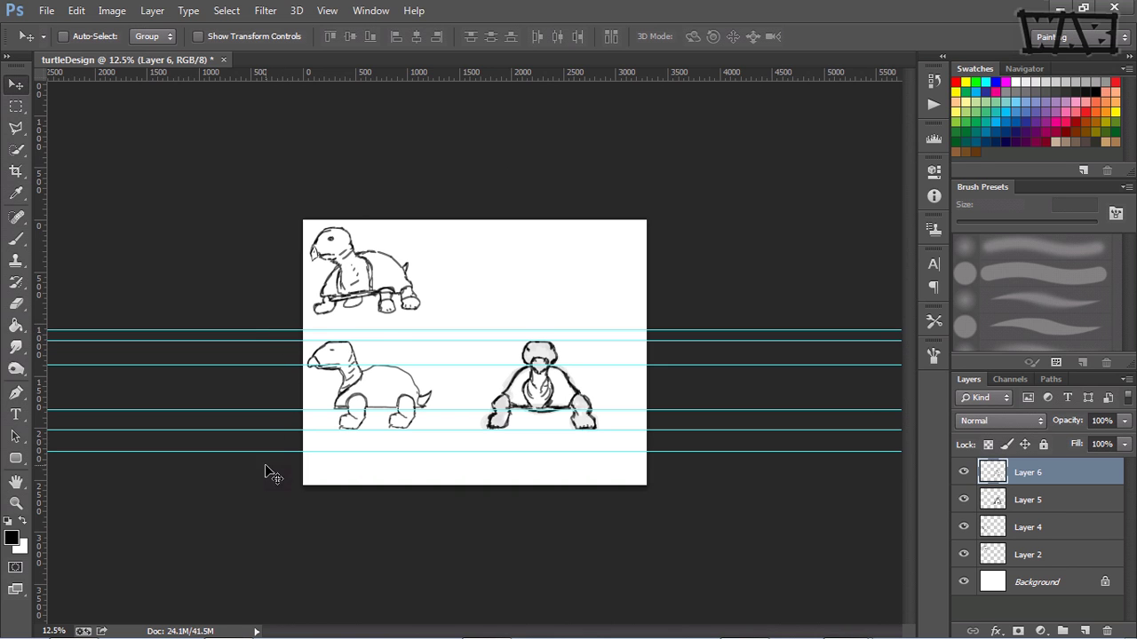
# Resize the square 512 px crop frame so it spans from the uppermost guide to the lowest guide
pyautogui.click(15, 171)
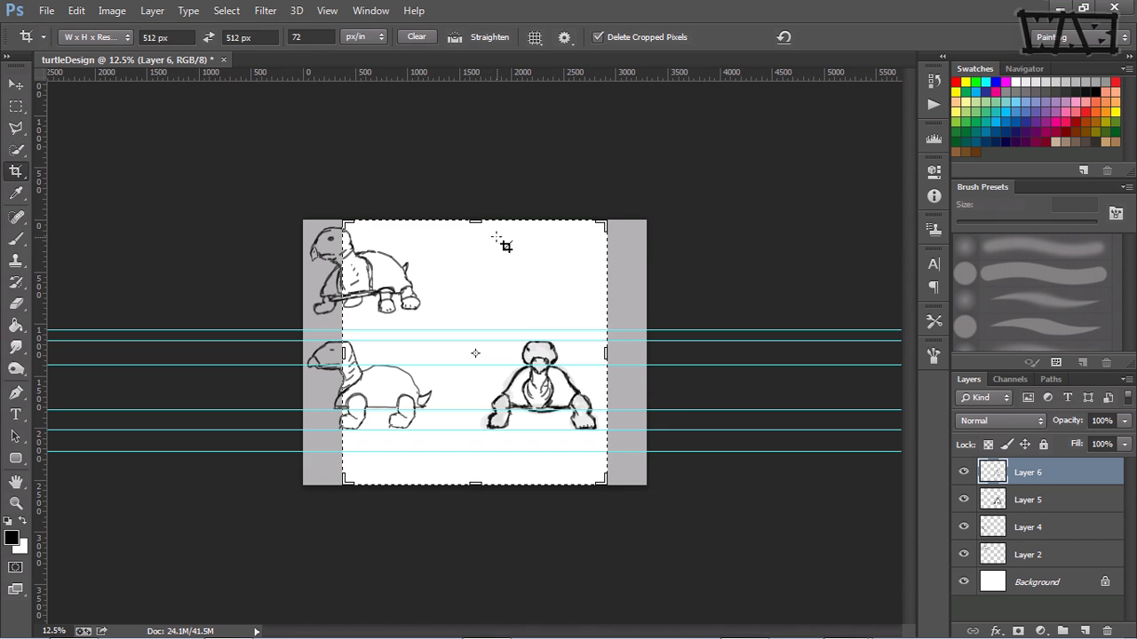
pyautogui.moveTo(605, 222); pyautogui.dragTo(527, 255)
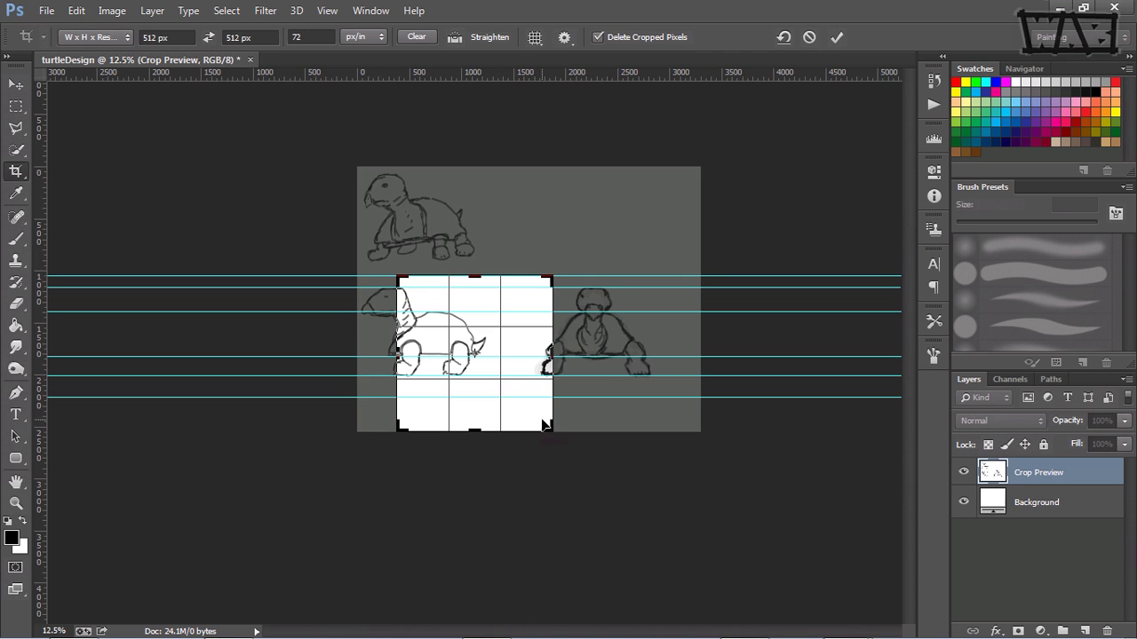
pyautogui.moveTo(545, 427); pyautogui.dragTo(527, 418)
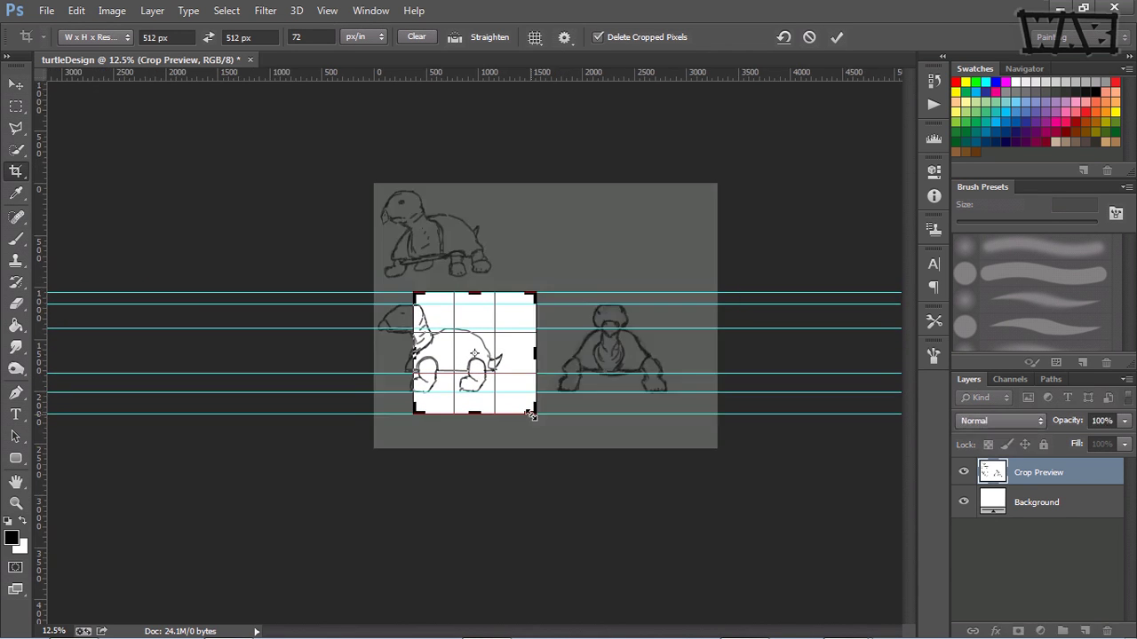
pyautogui.keyDown('ctrl'); pyautogui.click(491, 354); pyautogui.keyUp('ctrl')
pyautogui.keyDown('ctrl'); pyautogui.click(492, 353); pyautogui.keyUp('ctrl')
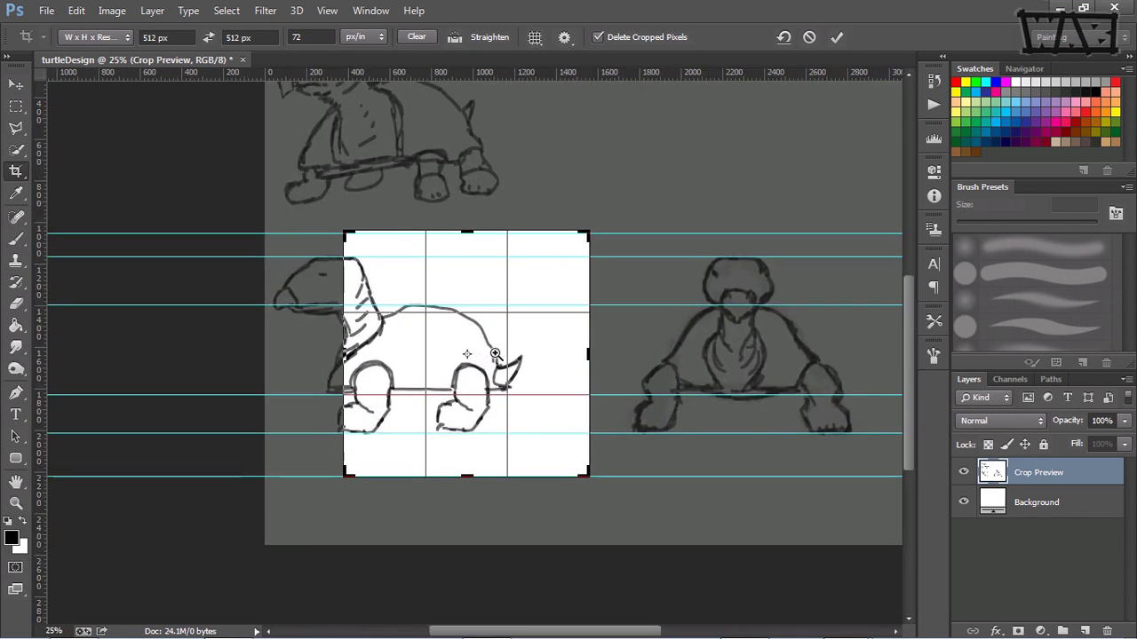
pyautogui.keyDown('ctrl'); pyautogui.click(488, 350); pyautogui.keyUp('ctrl')
pyautogui.moveTo(442, 338); pyautogui.dragTo(498, 322)
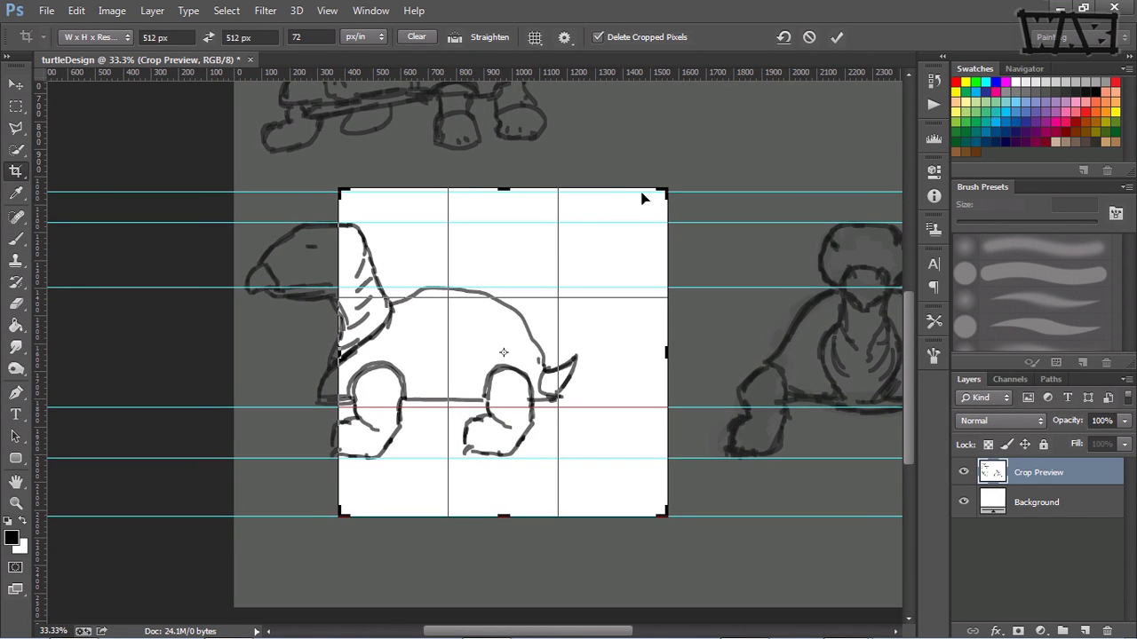
pyautogui.moveTo(665, 189); pyautogui.dragTo(664, 189)
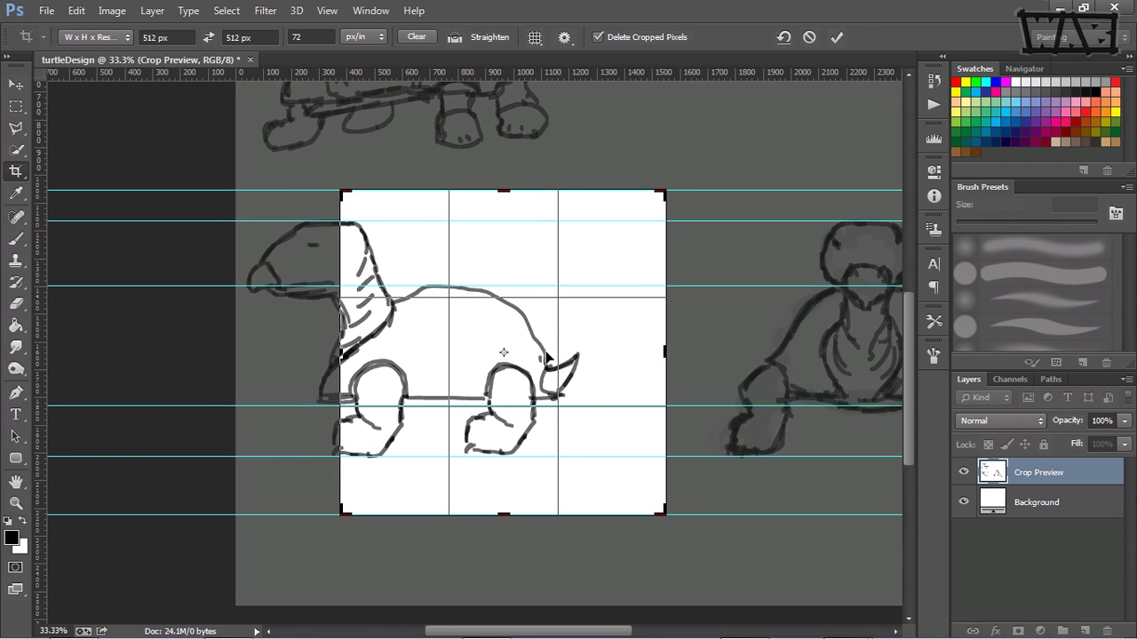
pyautogui.moveTo(546, 356); pyautogui.dragTo(642, 360)
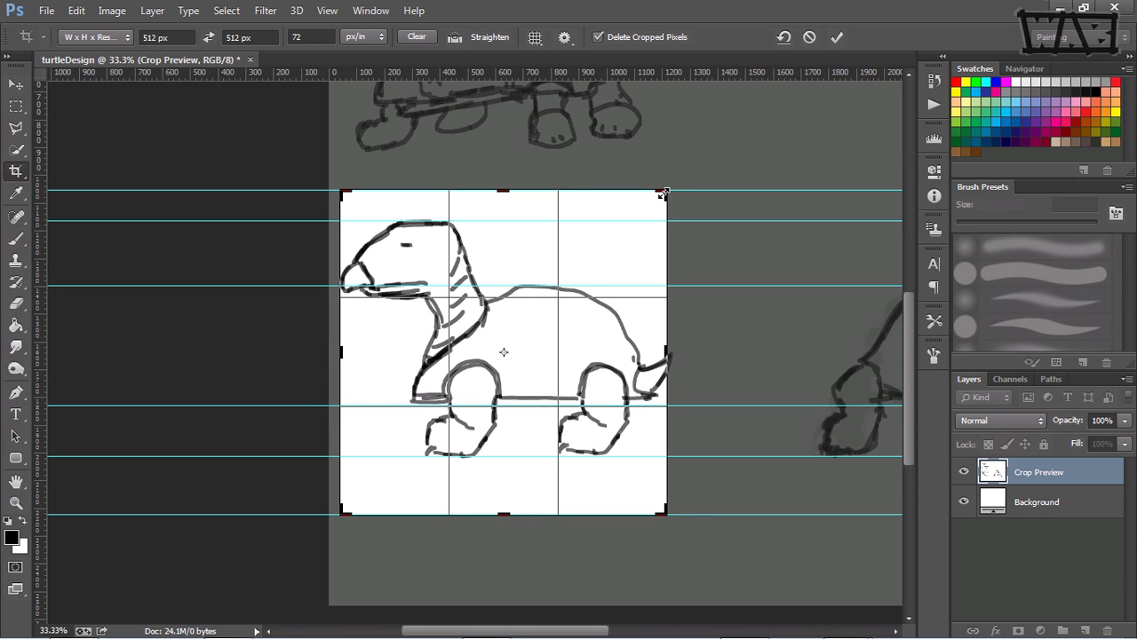
pyautogui.moveTo(664, 191); pyautogui.dragTo(674, 182)
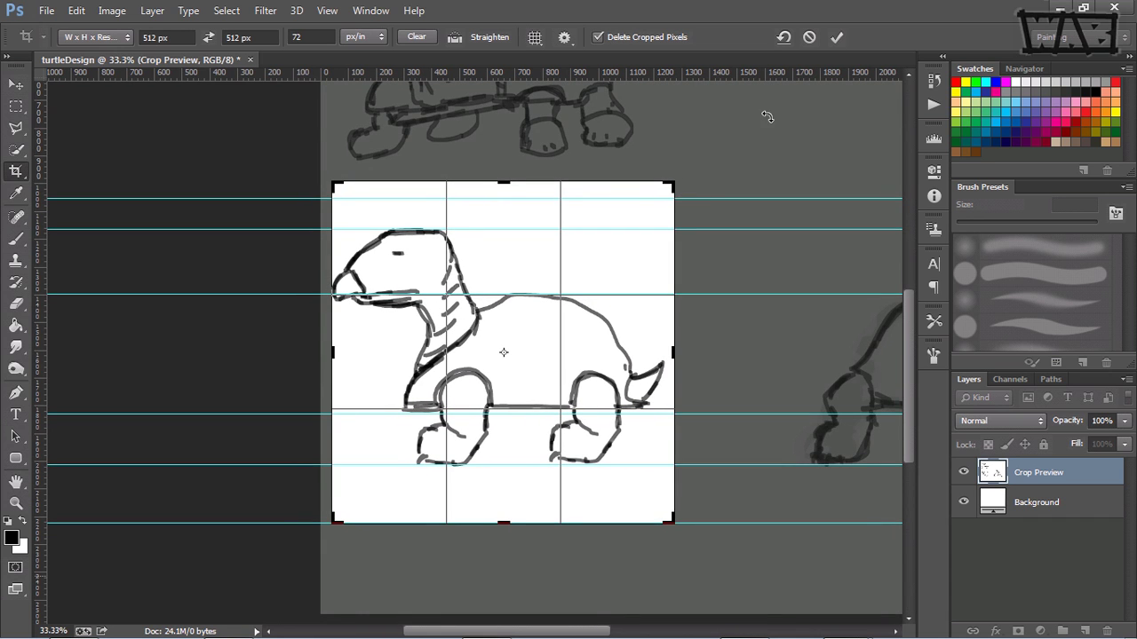
pyautogui.click(809, 37)
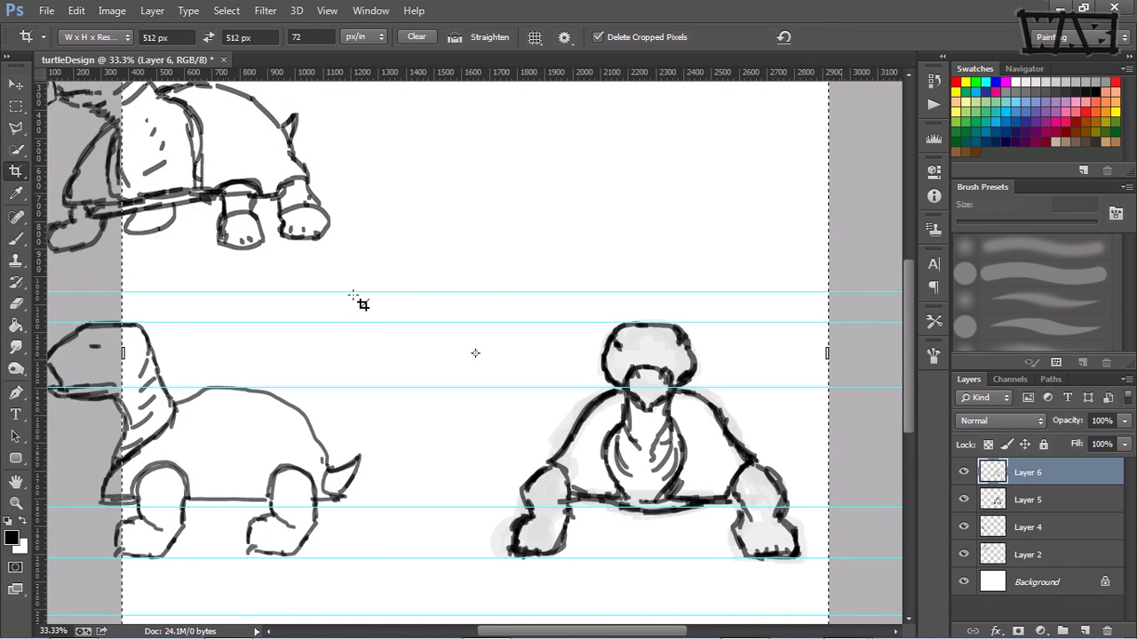
# Move the uppermost horizontal guide slightly higher above the heads of the side and front views
pyautogui.press('v')
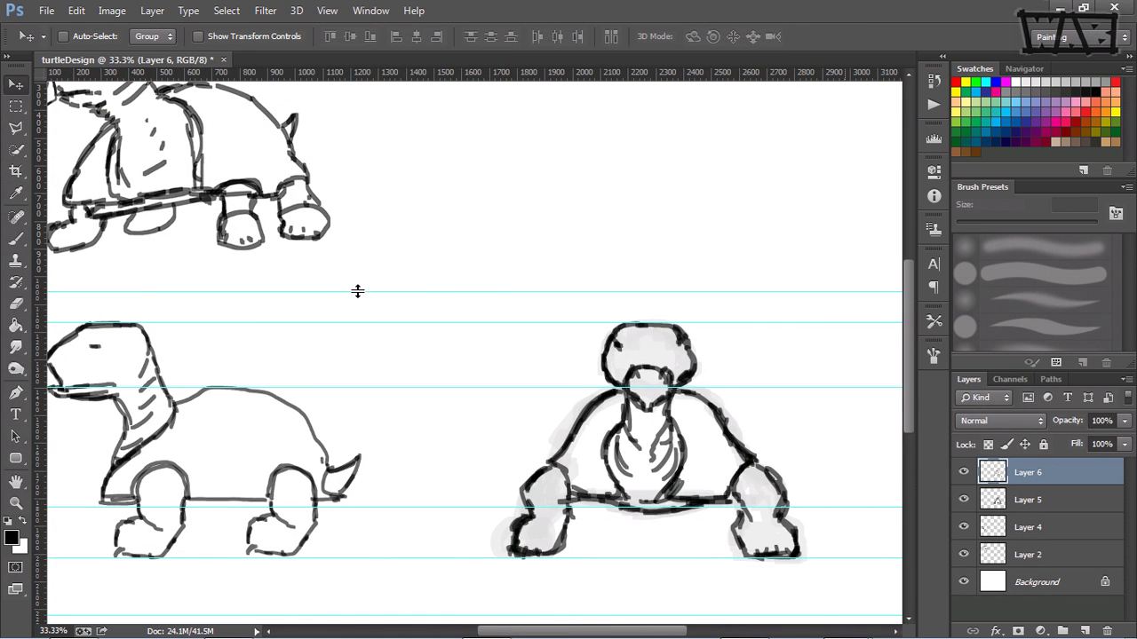
pyautogui.moveTo(357, 291); pyautogui.dragTo(362, 279)
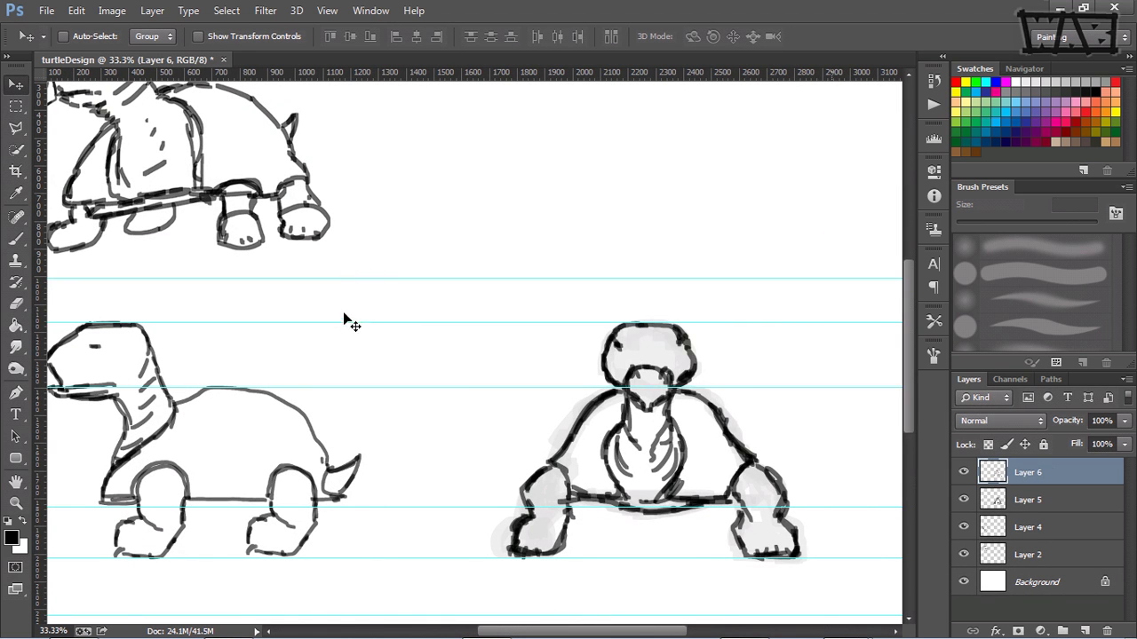
# Crop the canvas to 512 x 512 px around the side view, with the frame spanning from the uppermost guide to the lowest guide
pyautogui.hscroll(-2, 332, 365)
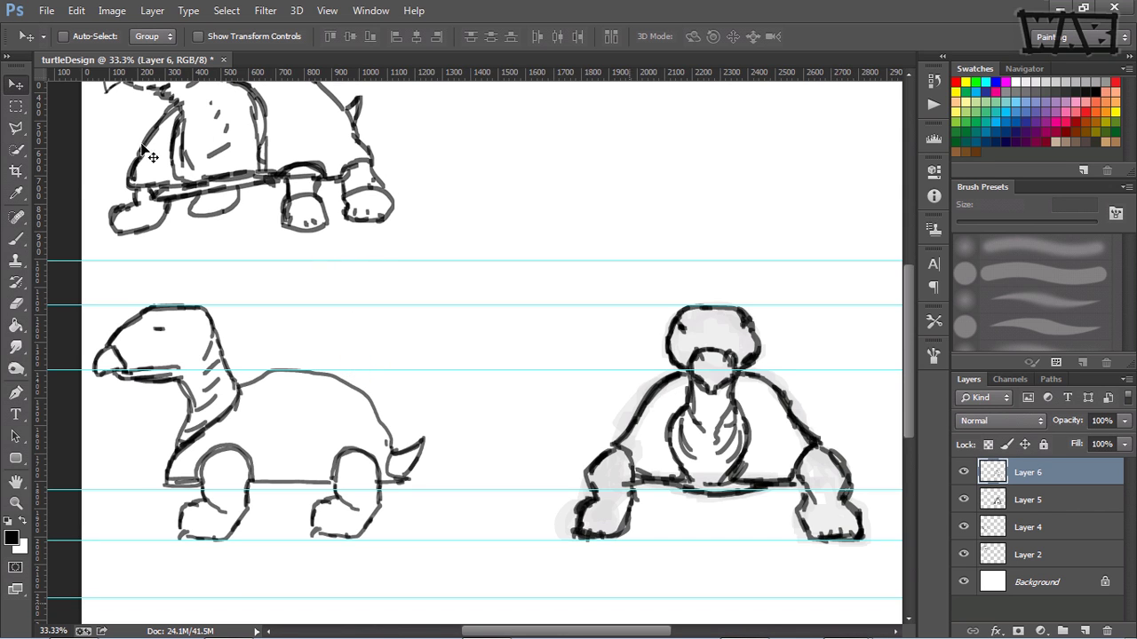
pyautogui.click(15, 171)
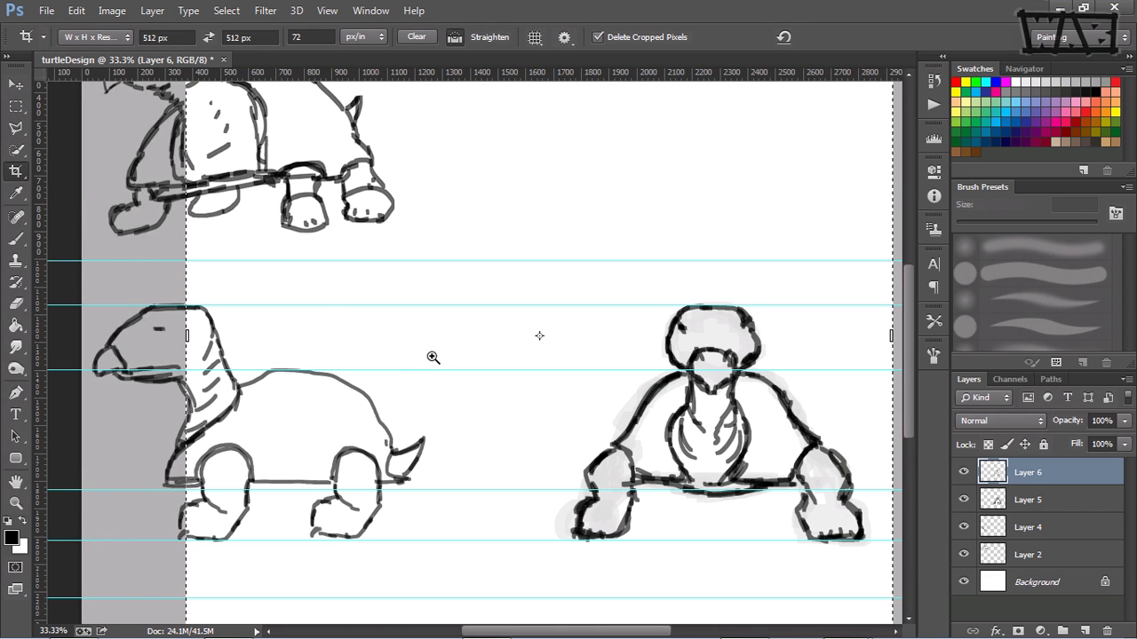
pyautogui.hotkey('ctrl', '-')
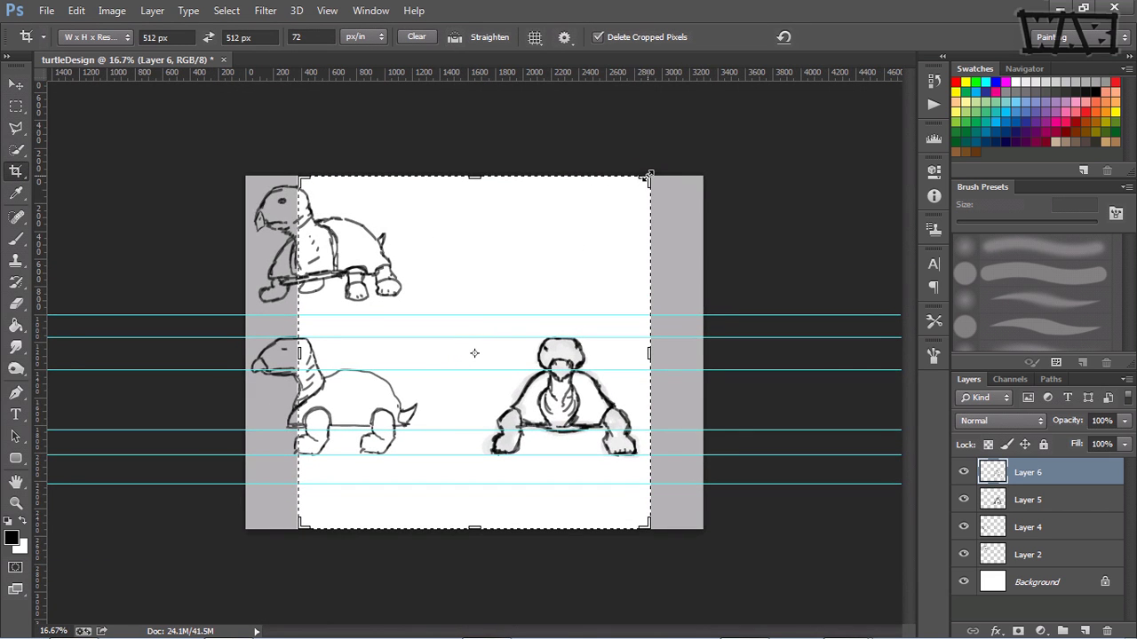
pyautogui.moveTo(650, 176); pyautogui.dragTo(554, 219)
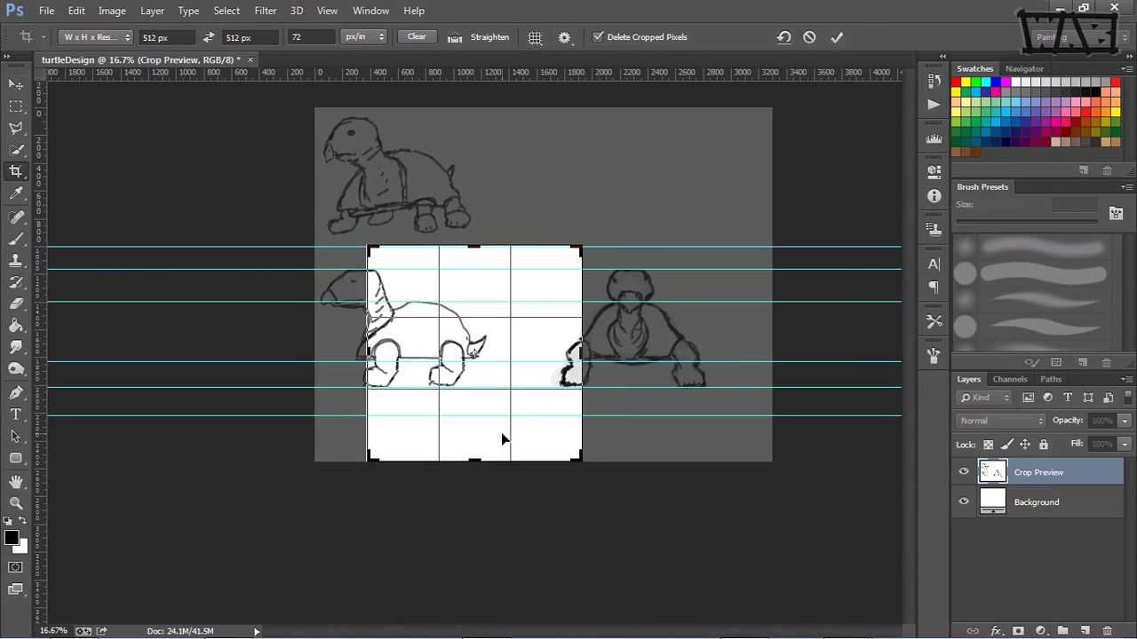
pyautogui.moveTo(577, 459)
pyautogui.mouseDown()
pyautogui.moveTo(560, 461)
pyautogui.moveTo(553, 442)
pyautogui.mouseUp()
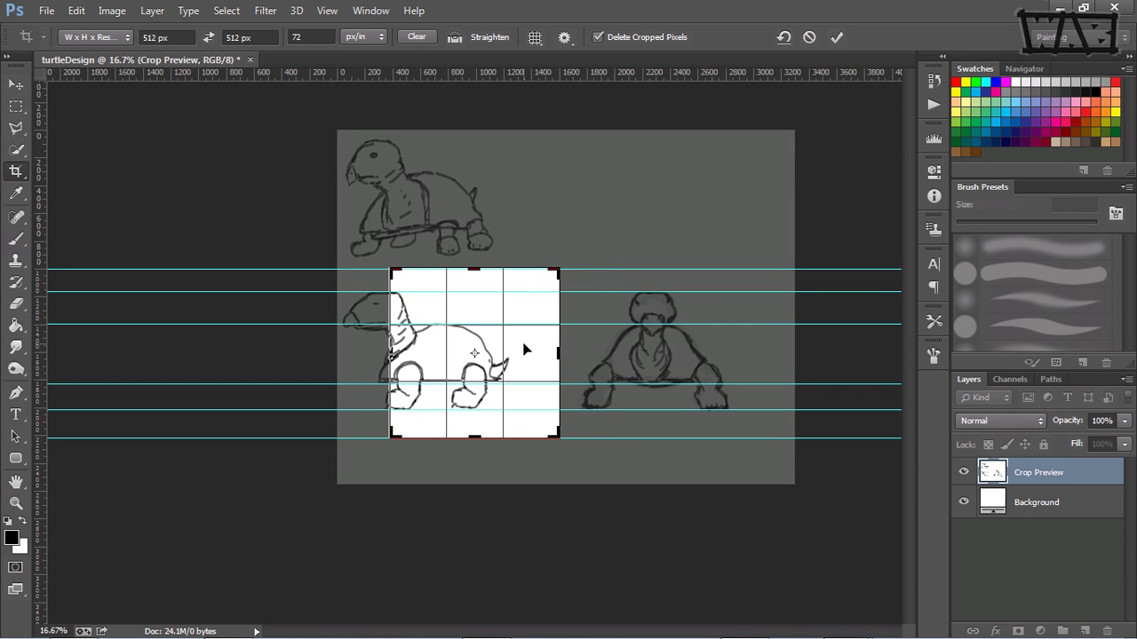
pyautogui.moveTo(521, 345); pyautogui.dragTo(574, 352)
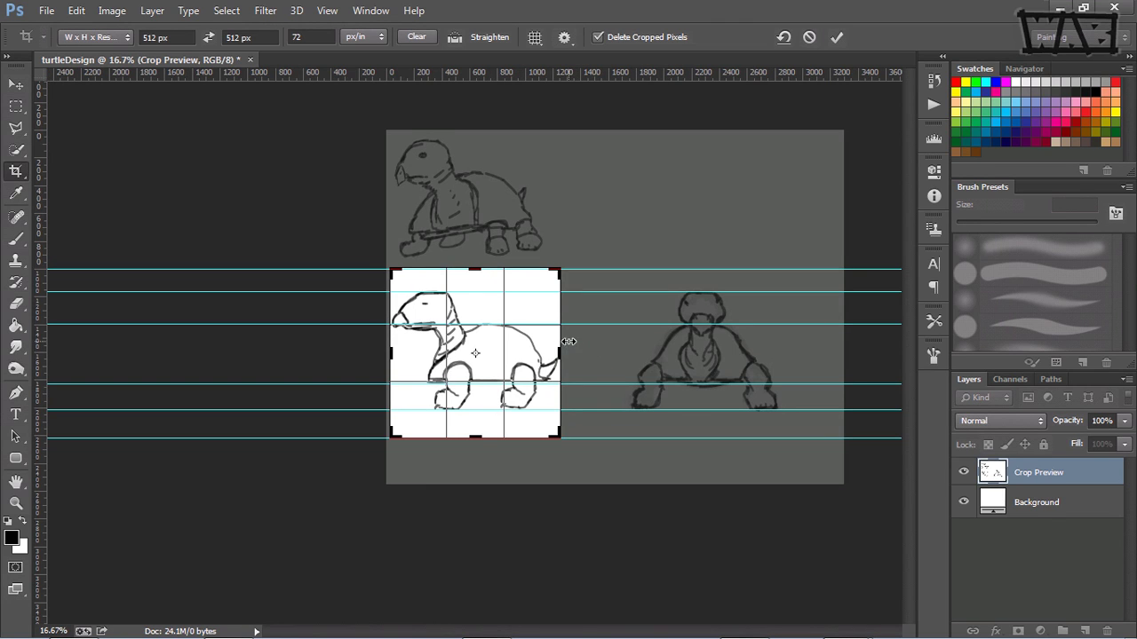
pyautogui.click(837, 37)
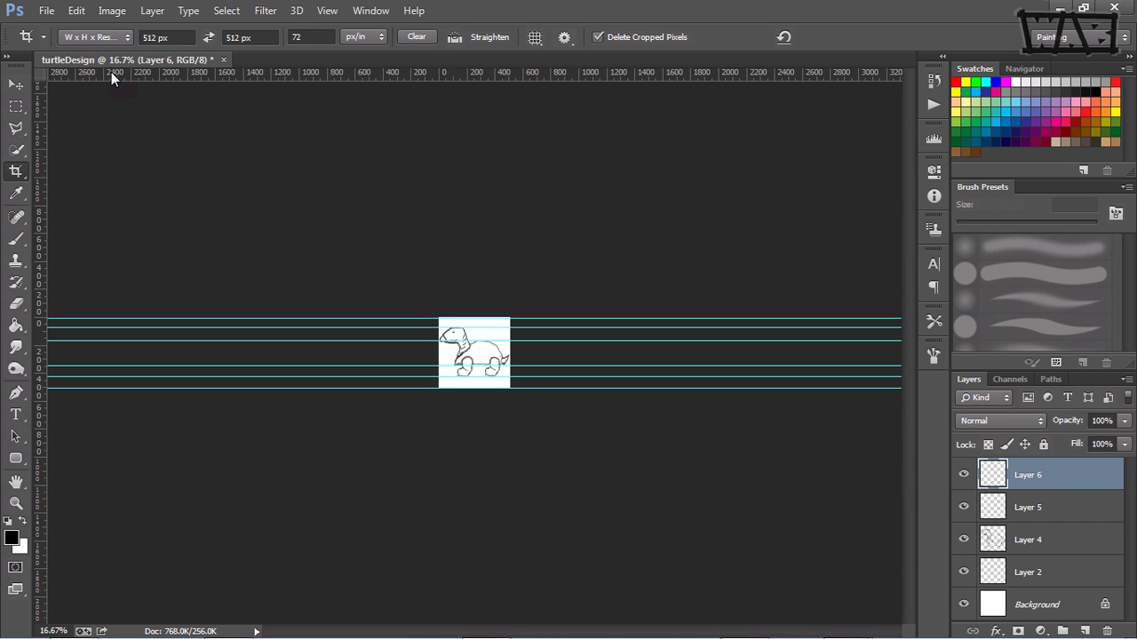
# Open Save for Web for the cropped side view and set the format to PNG-8 without transparency
pyautogui.press('alt')
pyautogui.hotkey('ctrl', 'alt', 'shift', 's')
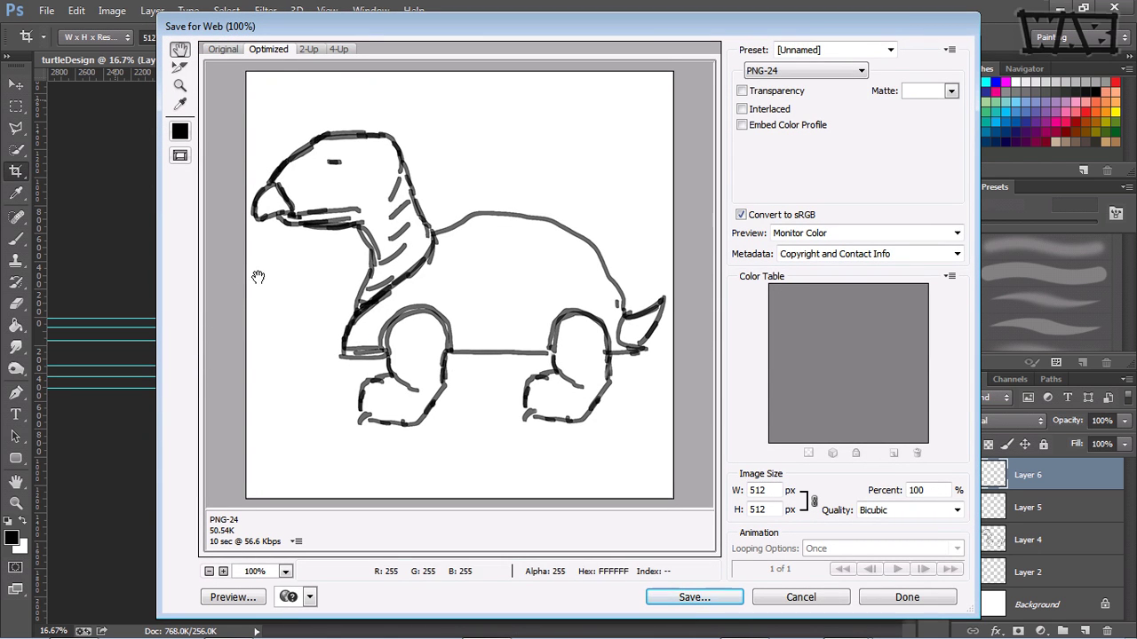
pyautogui.click(770, 92)
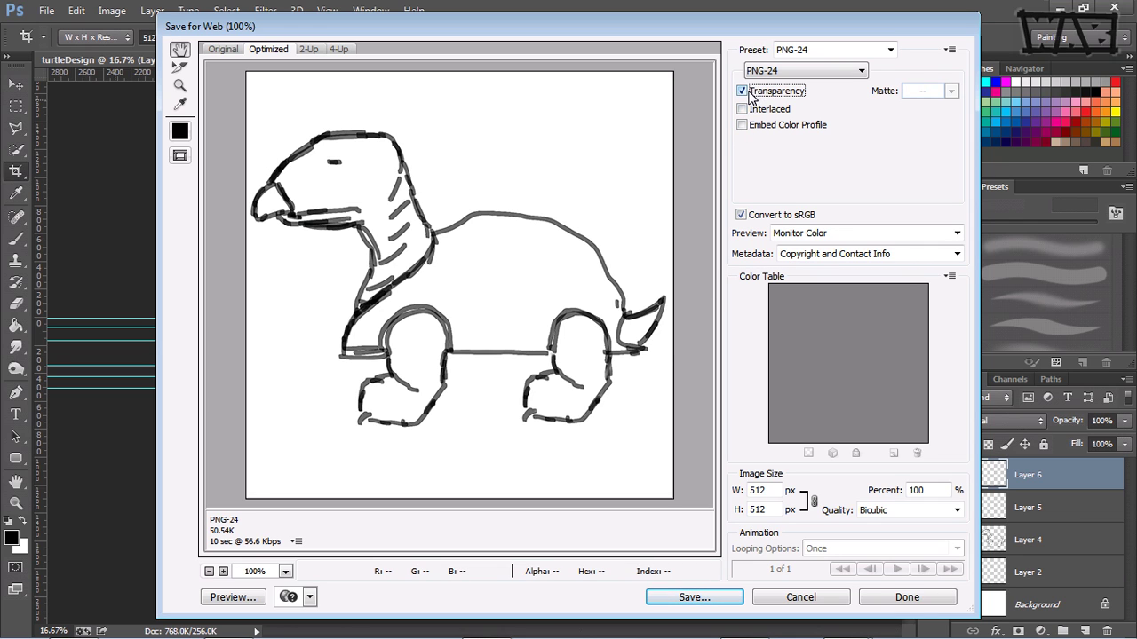
pyautogui.click(754, 96)
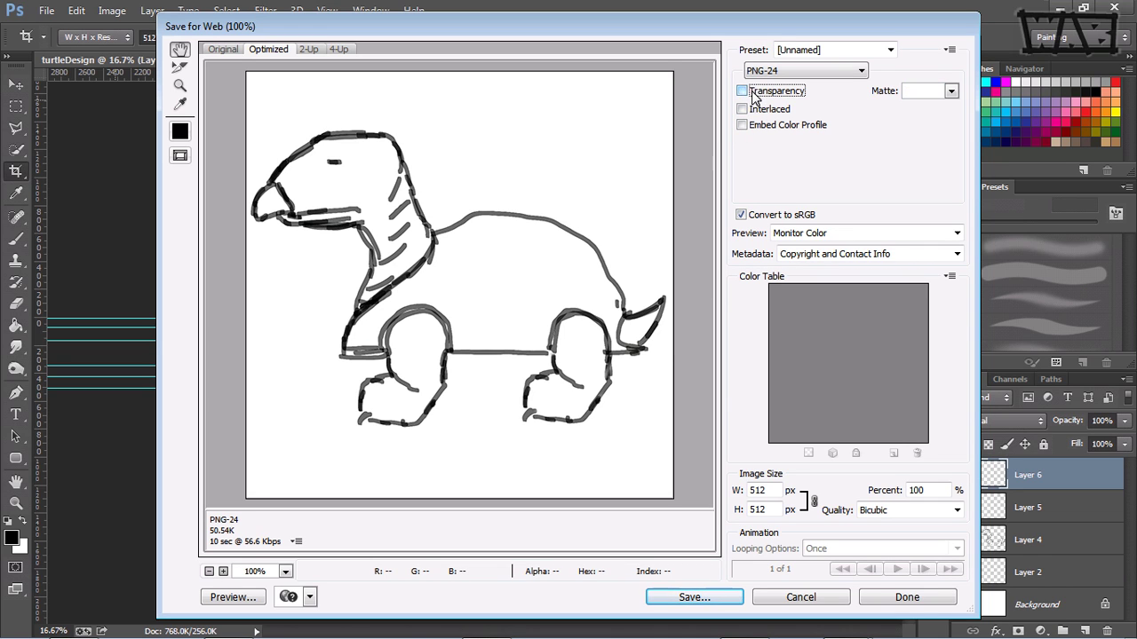
pyautogui.click(795, 73)
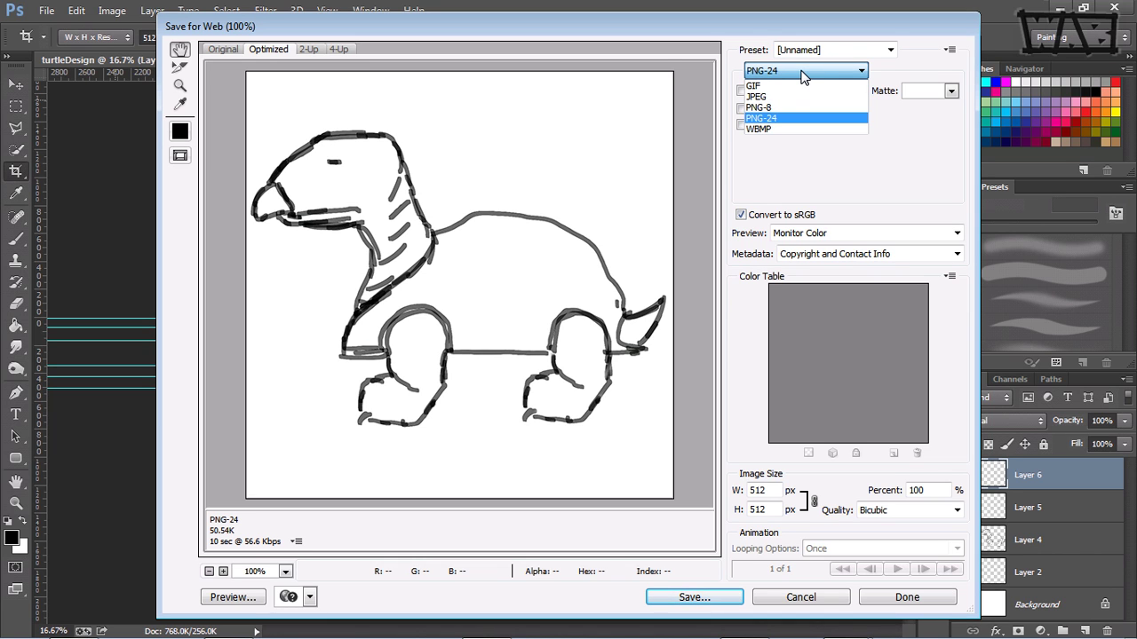
pyautogui.click(771, 107)
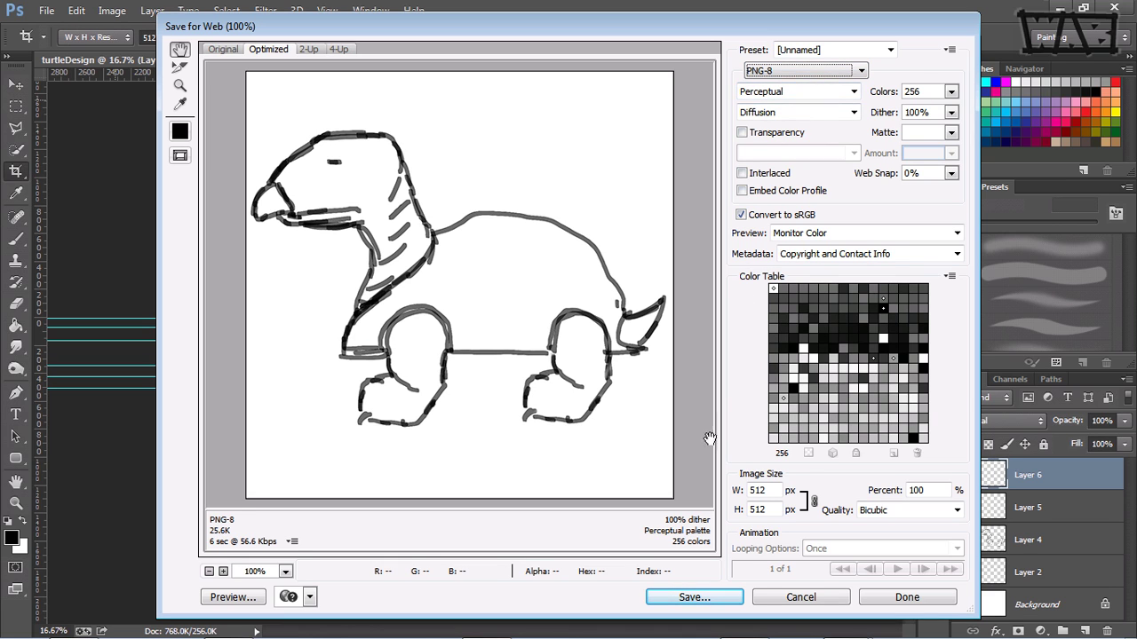
# Start saving the optimized side view and choose the DGM-2210 folder as its destination
pyautogui.click(682, 598)
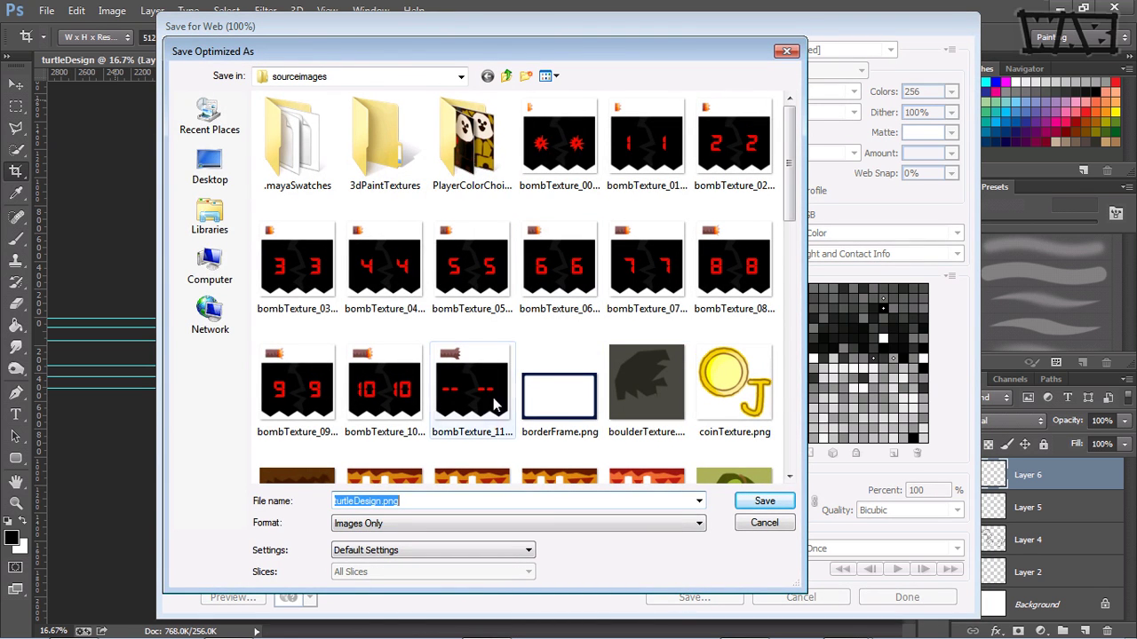
pyautogui.click(506, 75)
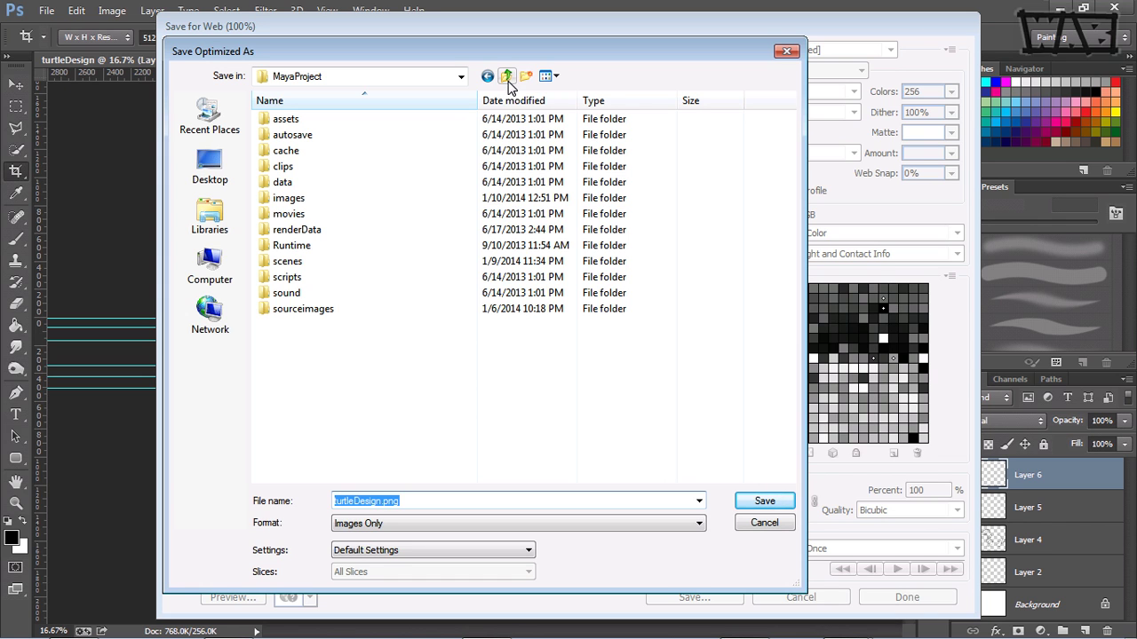
pyautogui.click(506, 76)
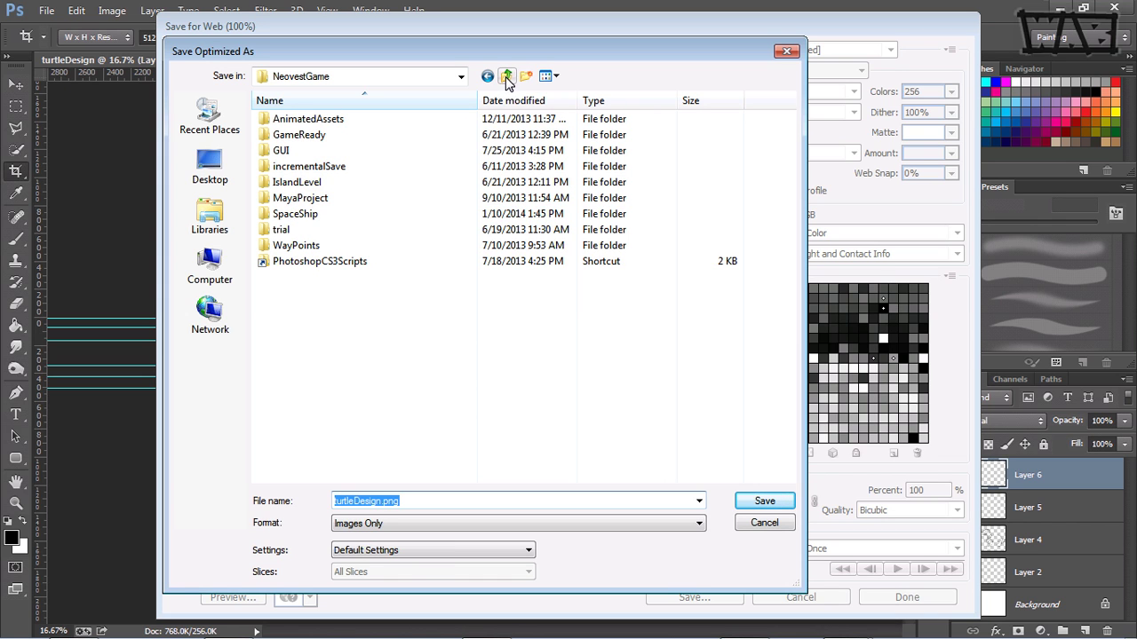
pyautogui.click(506, 76)
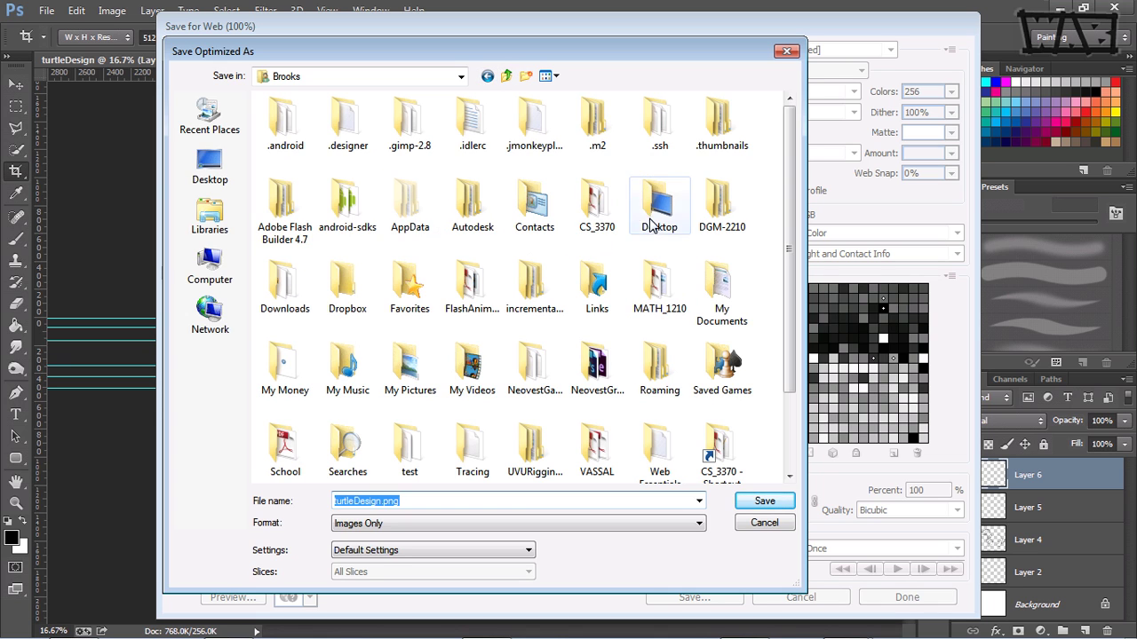
pyautogui.doubleClick(721, 213)
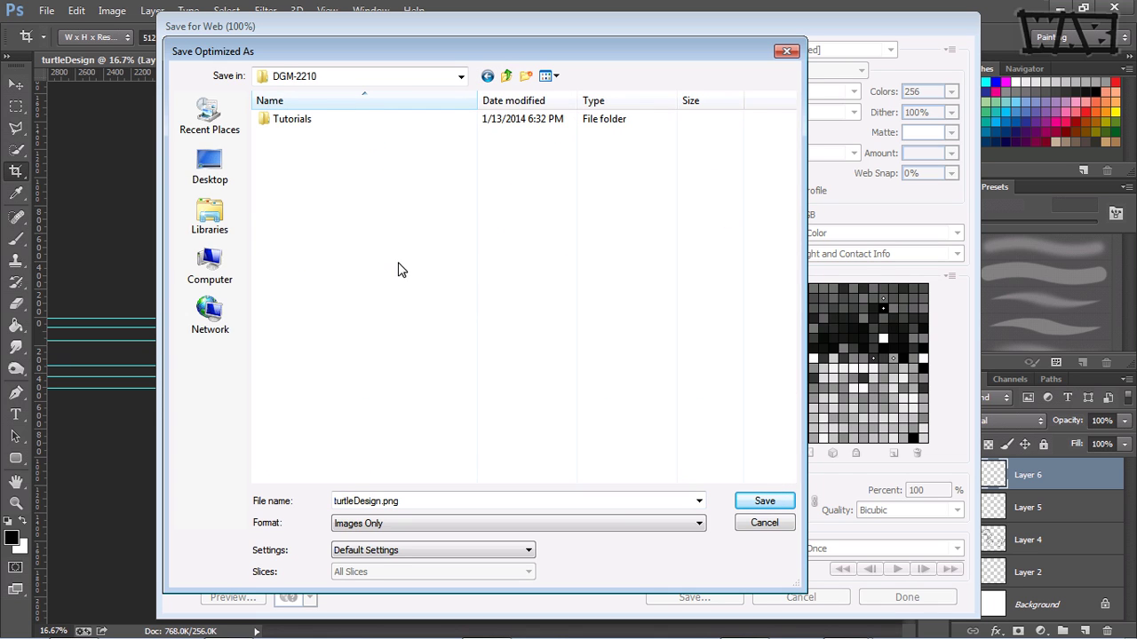
# Name the exported image turtleSide.png and save it
pyautogui.doubleClick(383, 501)
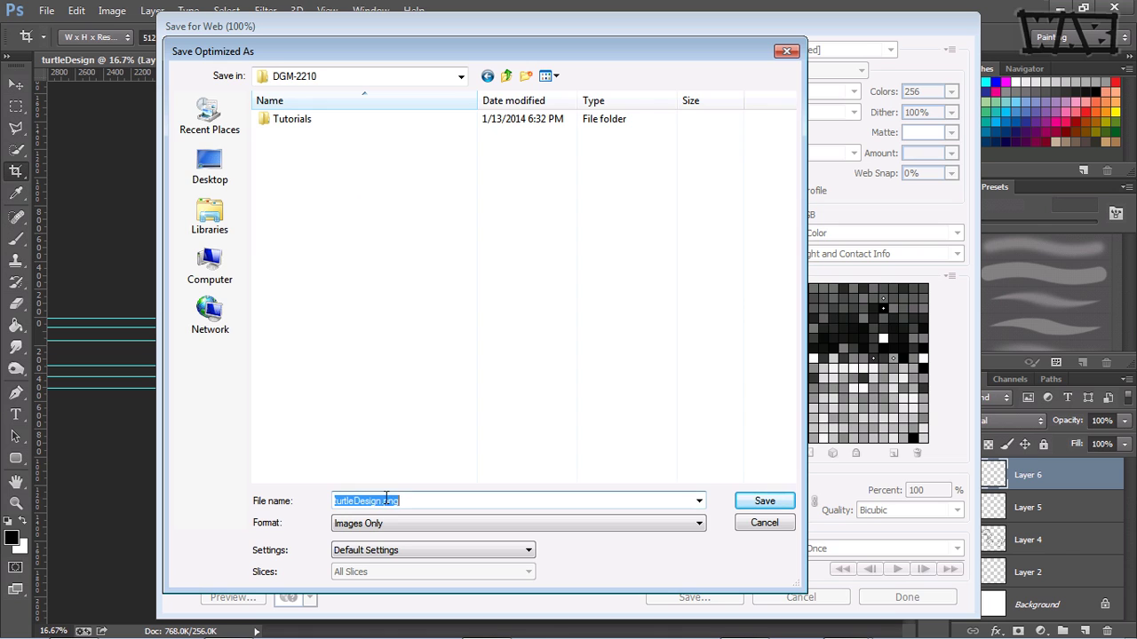
pyautogui.press('End')
pyautogui.press('BackSpace')
pyautogui.press('BackSpace')
pyautogui.press('BackSpace')
pyautogui.press('BackSpace')
pyautogui.press('Return')
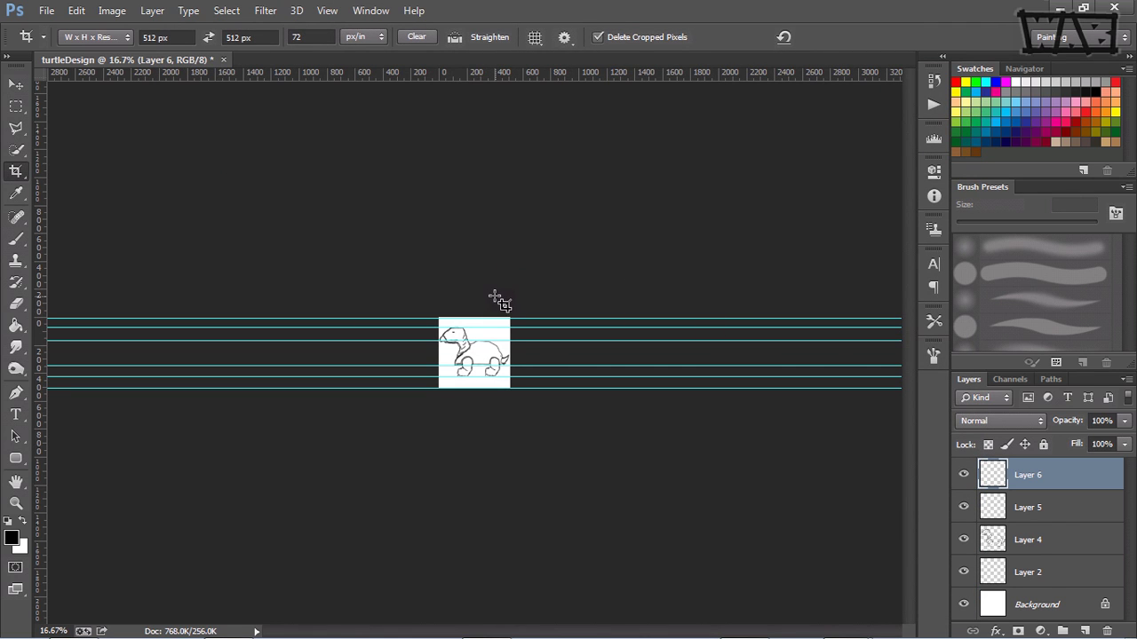
# Undo the side-view crop and crop the canvas to 512 x 512 px around the front view, between the uppermost and lowest guides
pyautogui.press('ctrl')
pyautogui.hotkey('ctrl', 'z')
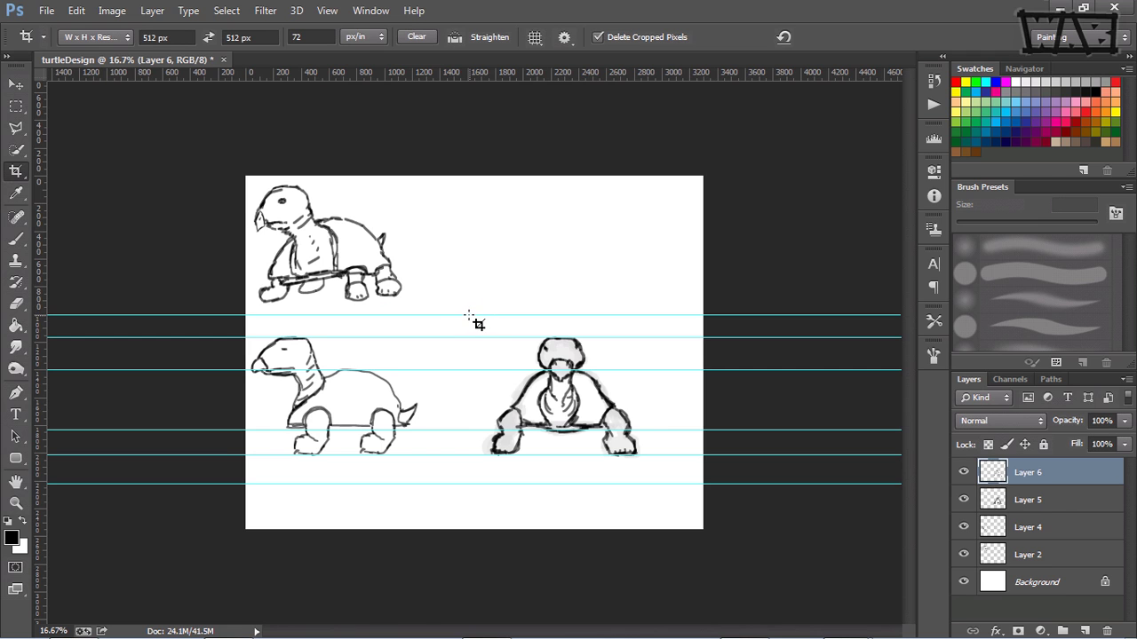
pyautogui.moveTo(468, 315)
pyautogui.mouseDown()
pyautogui.moveTo(666, 438)
pyautogui.moveTo(714, 484)
pyautogui.mouseUp()
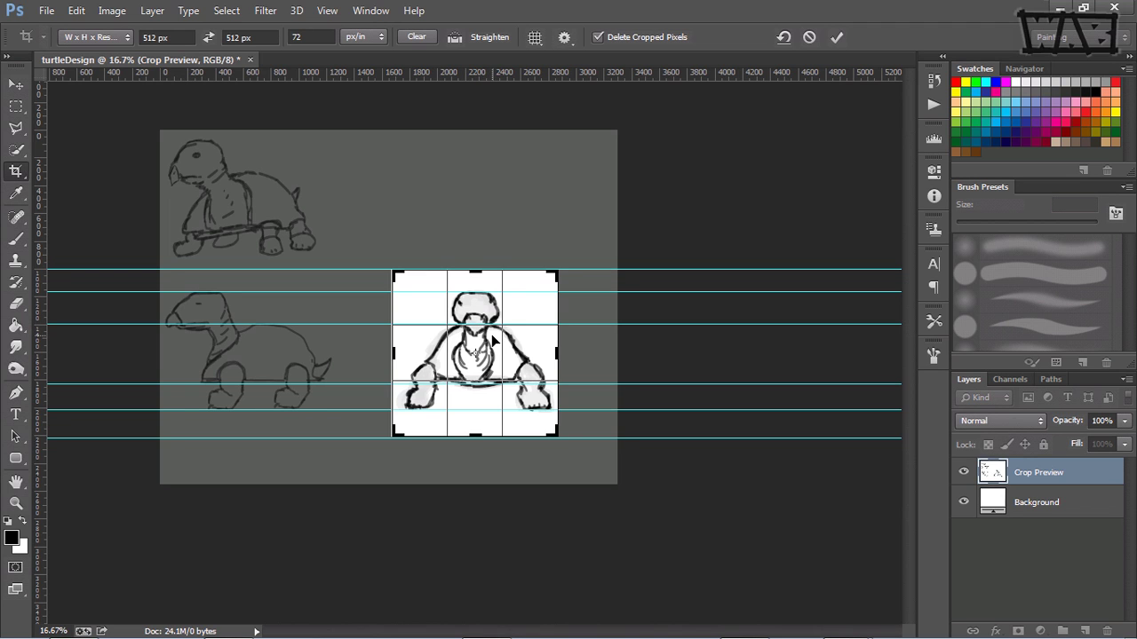
pyautogui.moveTo(492, 339); pyautogui.dragTo(491, 339)
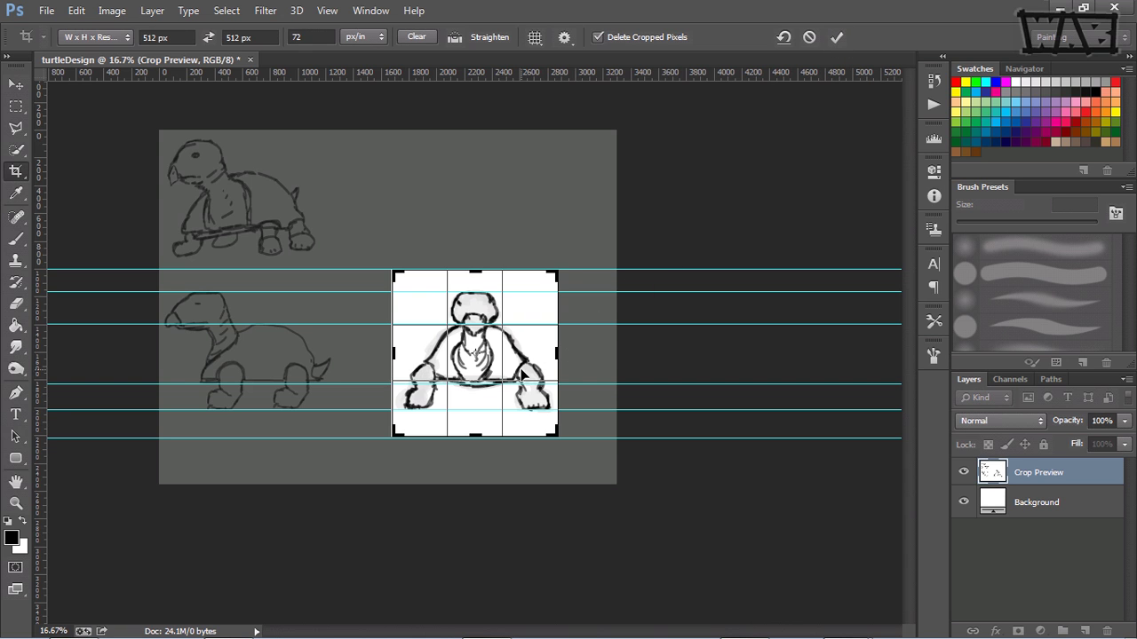
pyautogui.scroll(1, 500, 373)
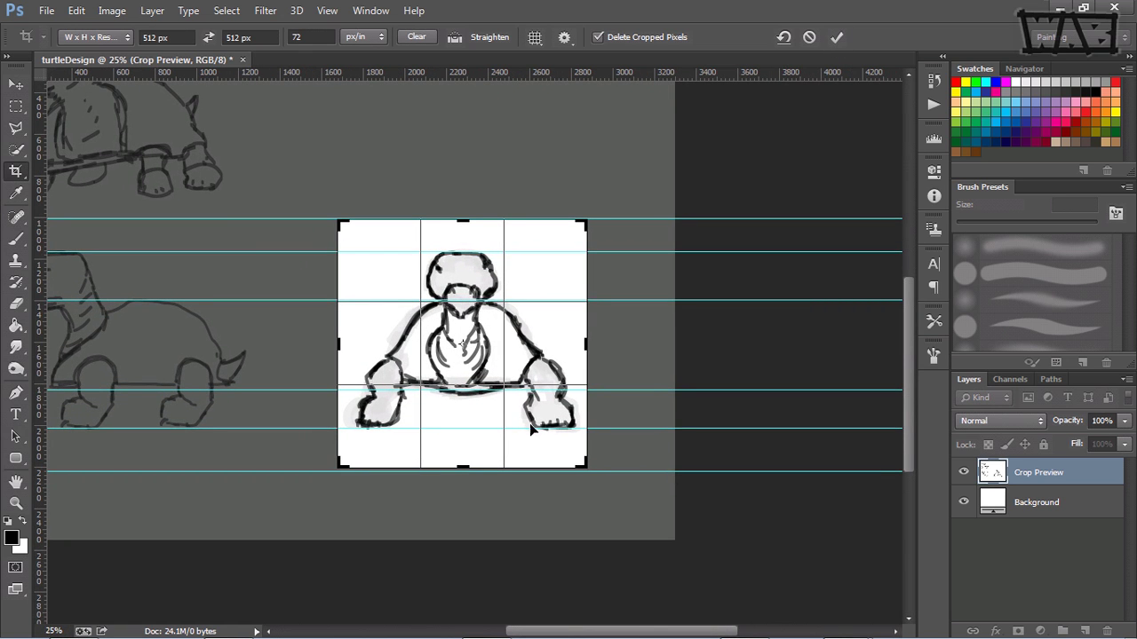
pyautogui.moveTo(587, 219); pyautogui.dragTo(588, 219)
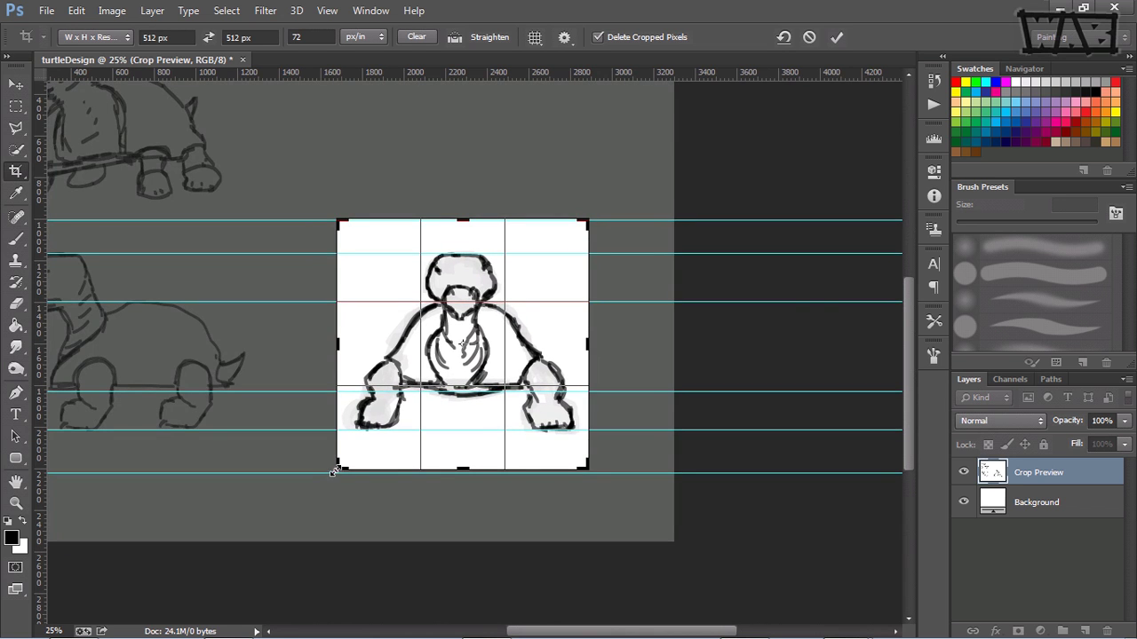
pyautogui.moveTo(340, 463); pyautogui.dragTo(337, 465)
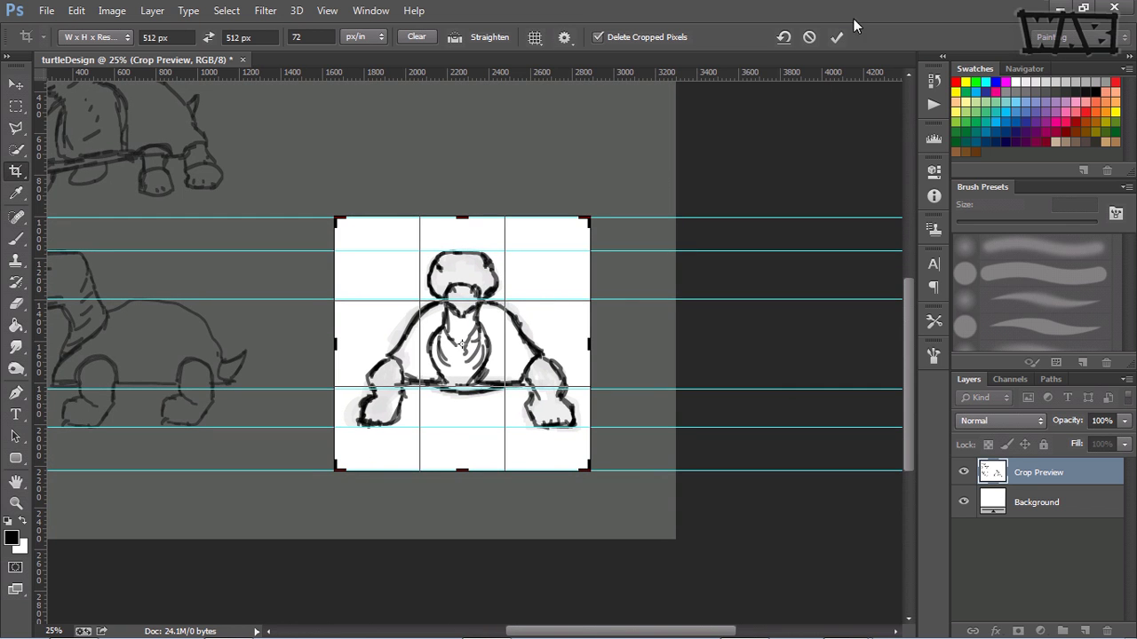
pyautogui.click(836, 36)
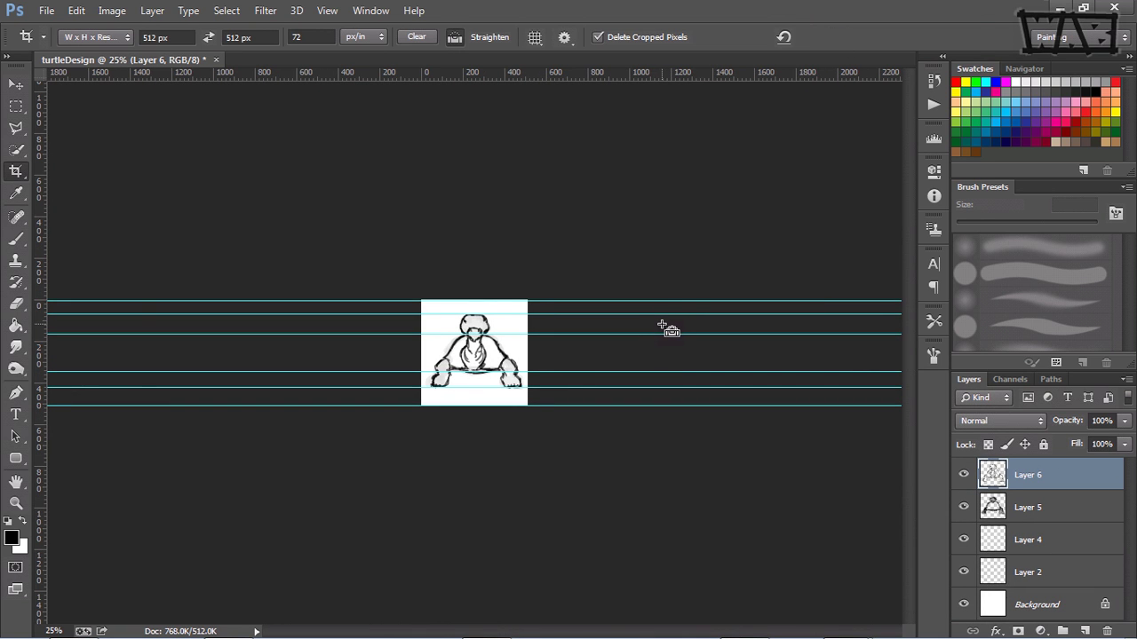
# Export the cropped front view for web as a PNG-8 image under a new name in the DGM-2210 folder
pyautogui.hotkey('ctrl', 'alt', 'shift', 's')
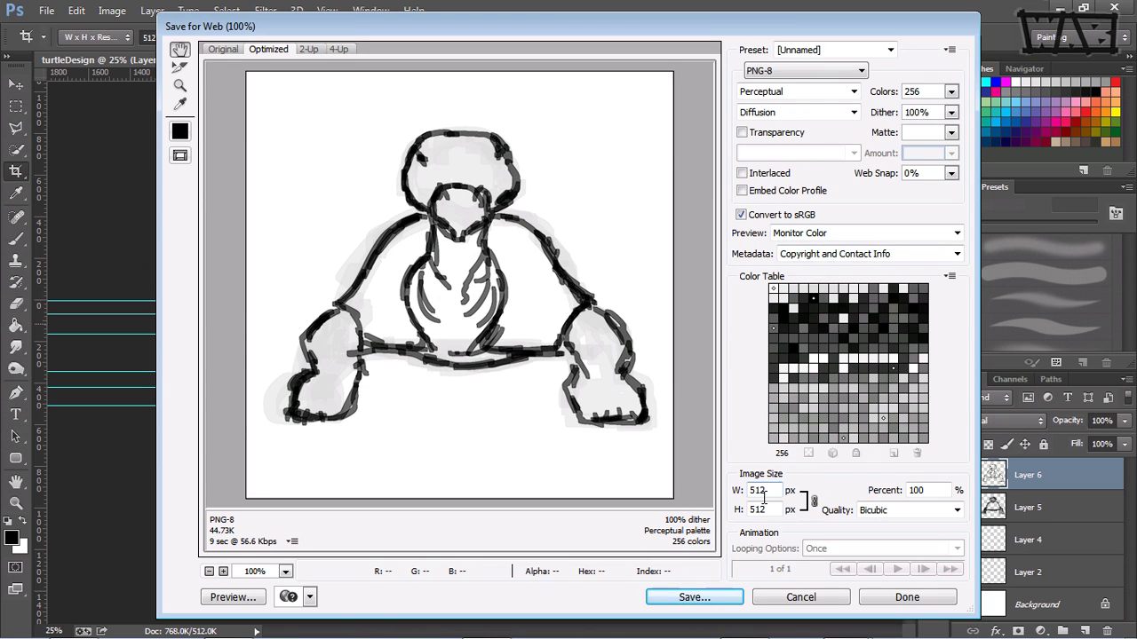
pyautogui.click(698, 598)
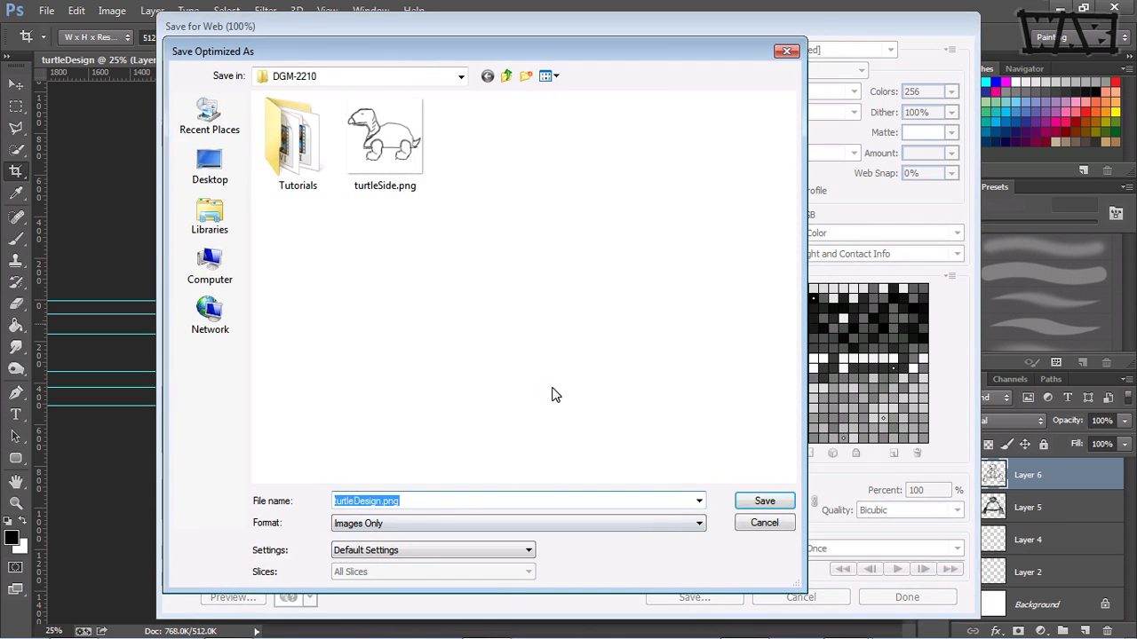
pyautogui.click(383, 502)
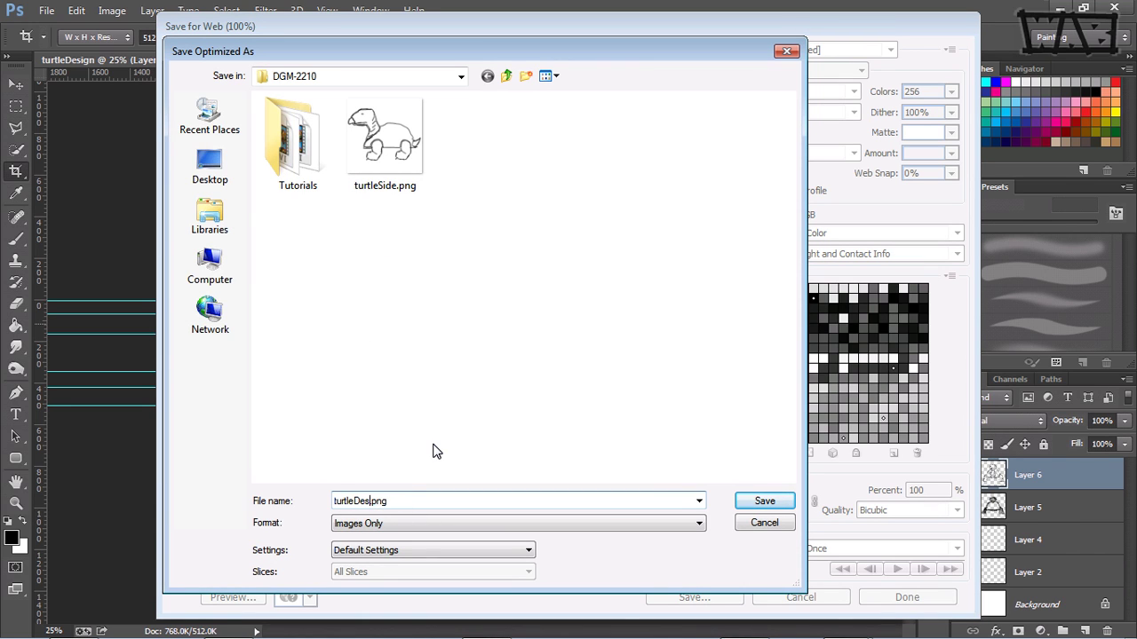
pyautogui.press('BackSpace')
pyautogui.press('BackSpace')
pyautogui.press('BackSpace')
pyautogui.press('Return')
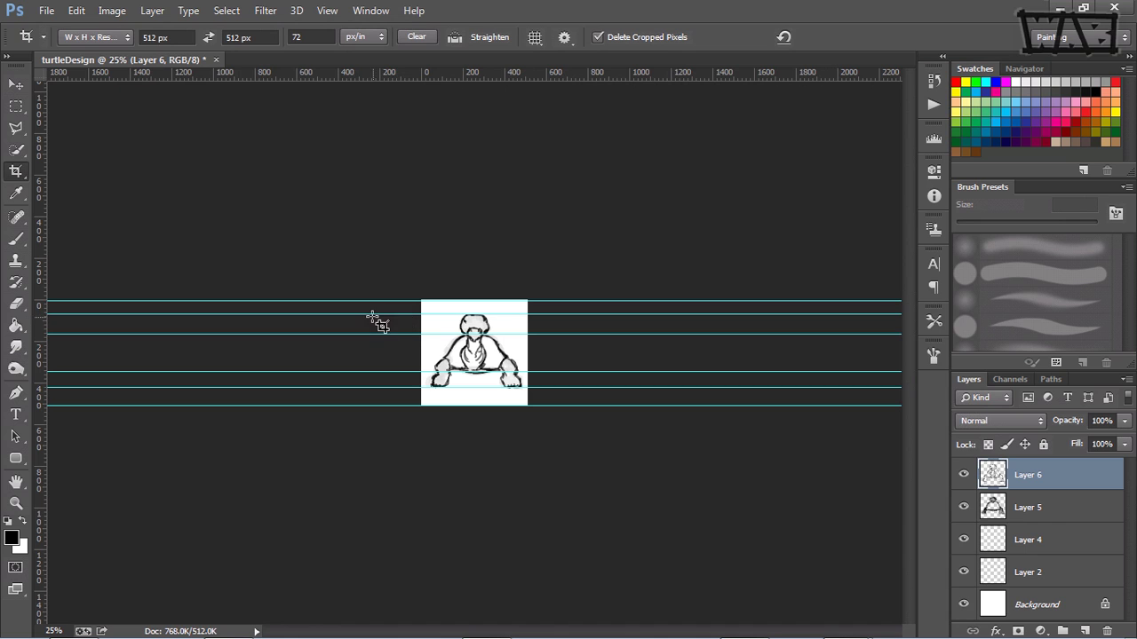
# Undo the front-view crop and save the full turtle sheet as turtleDesign.psd in the DGM-2210 folder
pyautogui.press('ctrl')
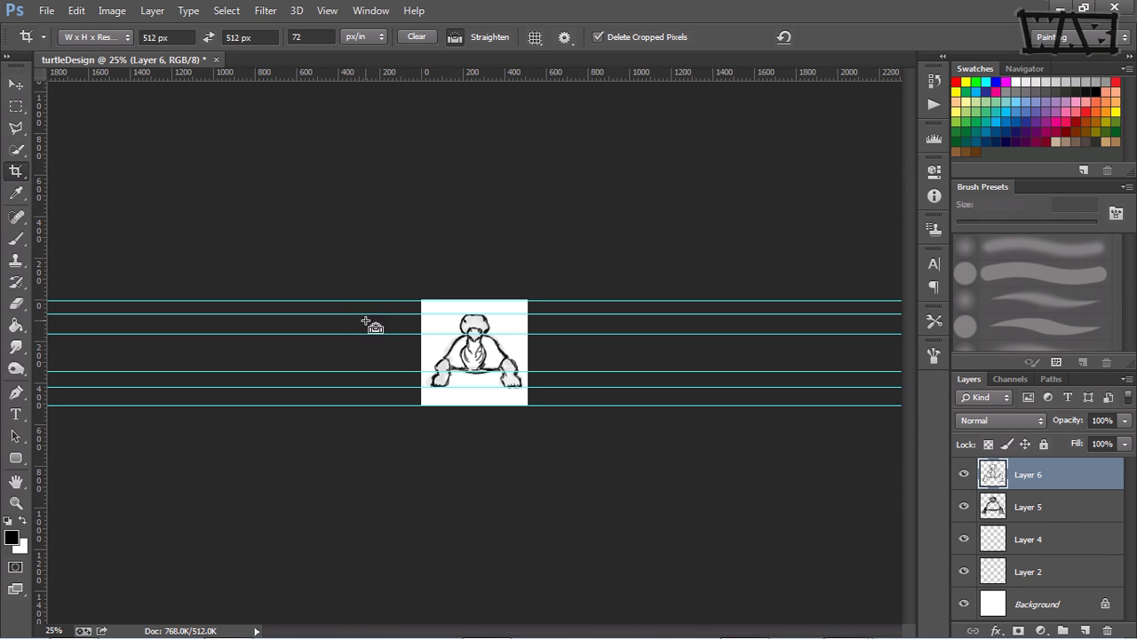
pyautogui.hotkey('ctrl', 'z')
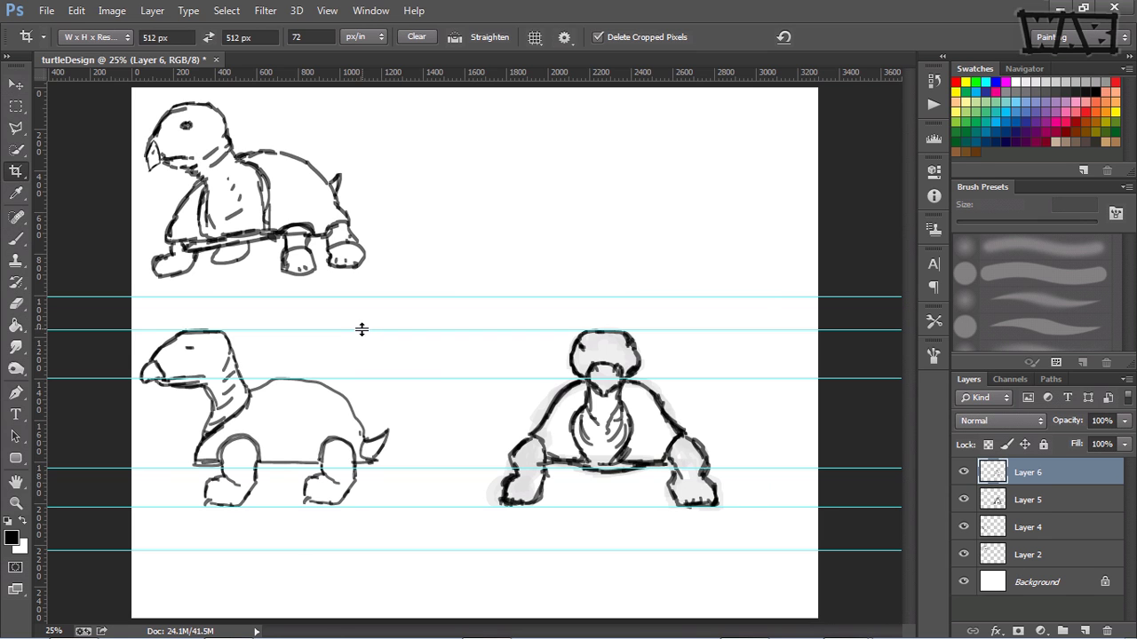
pyautogui.hotkey('ctrl', 's')
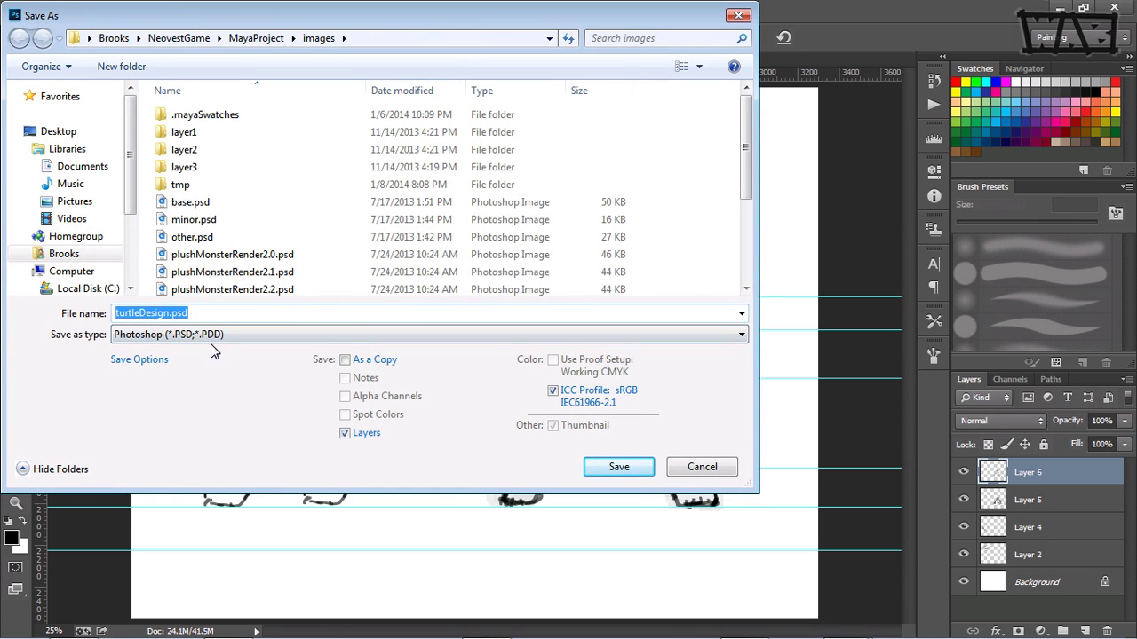
pyautogui.click(116, 38)
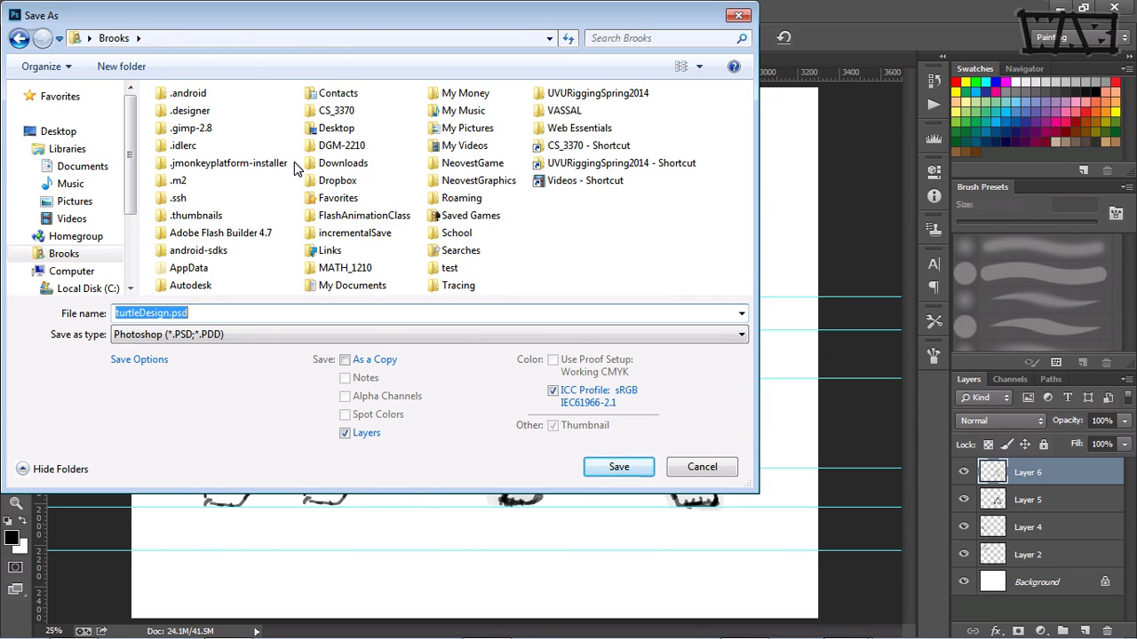
pyautogui.doubleClick(339, 146)
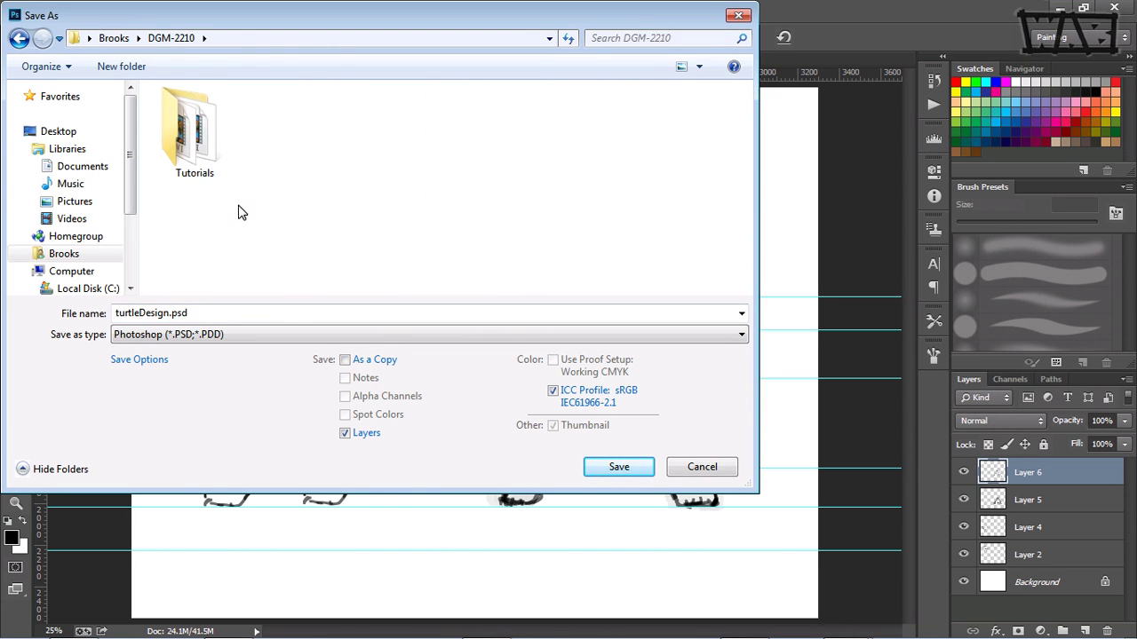
pyautogui.click(620, 468)
pyautogui.click(750, 190)
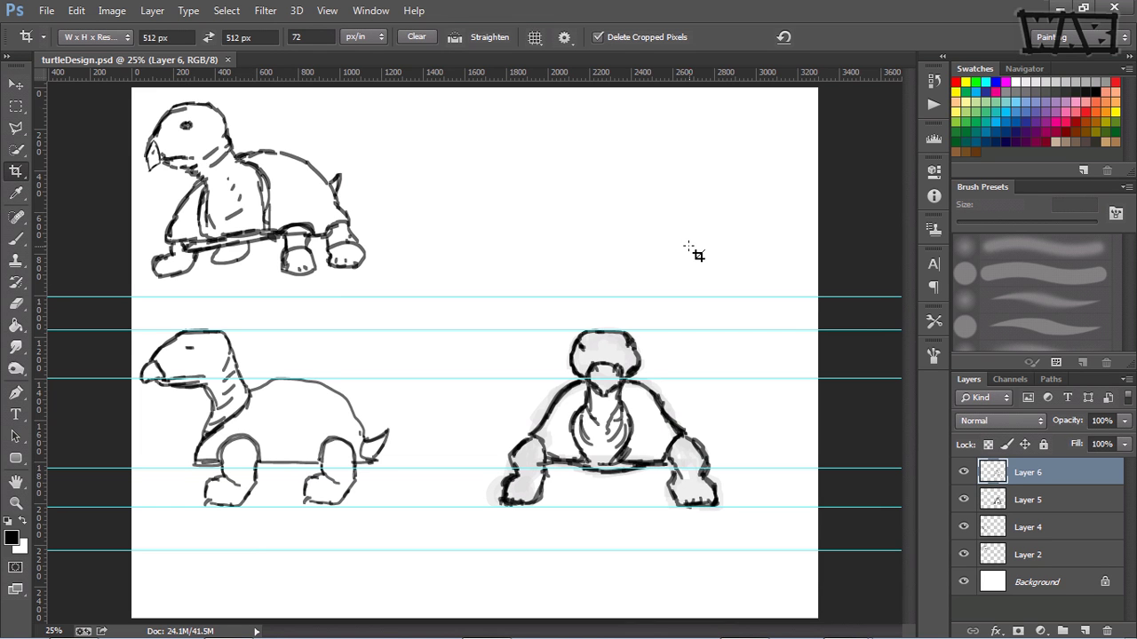
# Close Photoshop and switch through the open windows, bringing up the MATH_1210 folder in Windows Explorer
pyautogui.click(1115, 7)
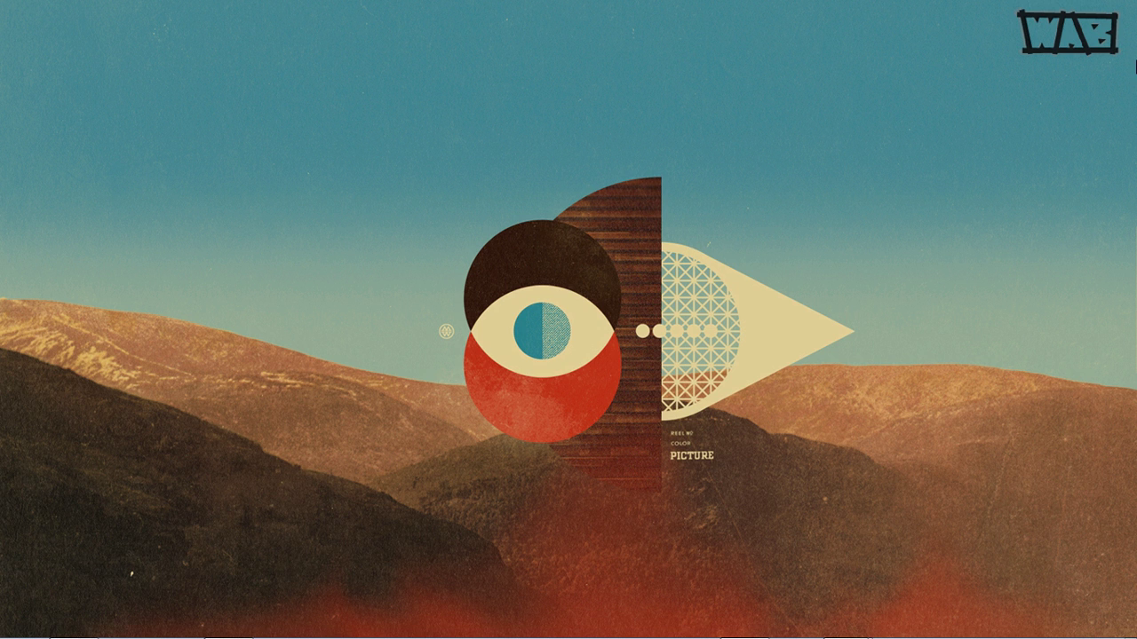
pyautogui.moveTo(420, 636)
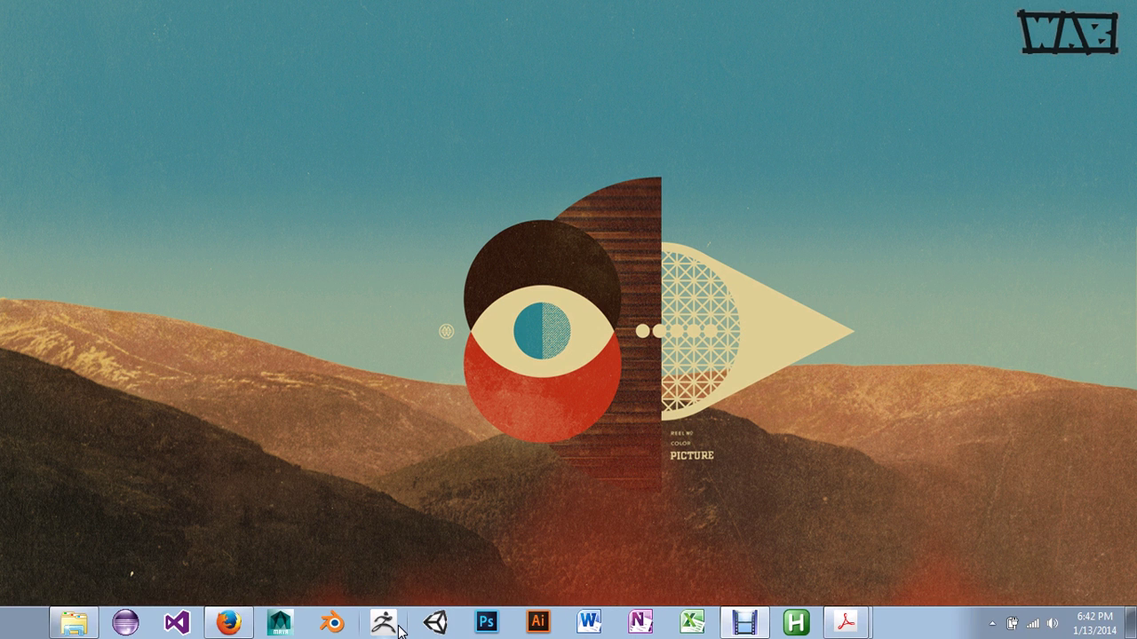
pyautogui.hotkey('alt', 'Tab')
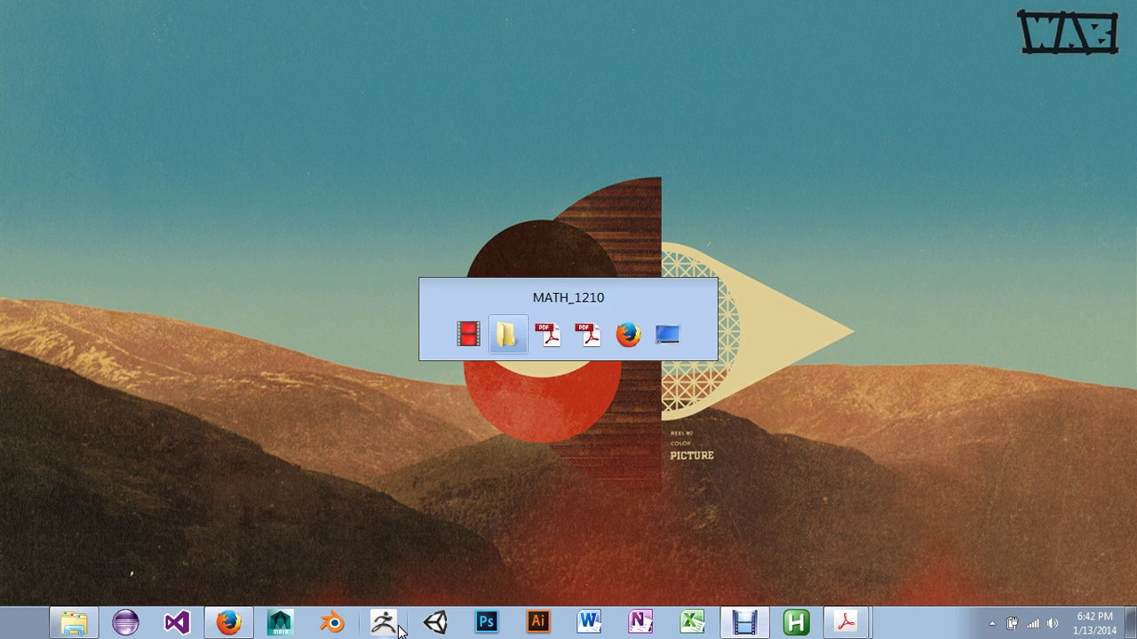
pyautogui.hotkey('alt', 'Tab')
pyautogui.hotkey('alt', 'Tab')
pyautogui.hotkey('alt', 'Tab')
pyautogui.hotkey('alt', 'Tab')
pyautogui.hotkey('alt', 'Tab')
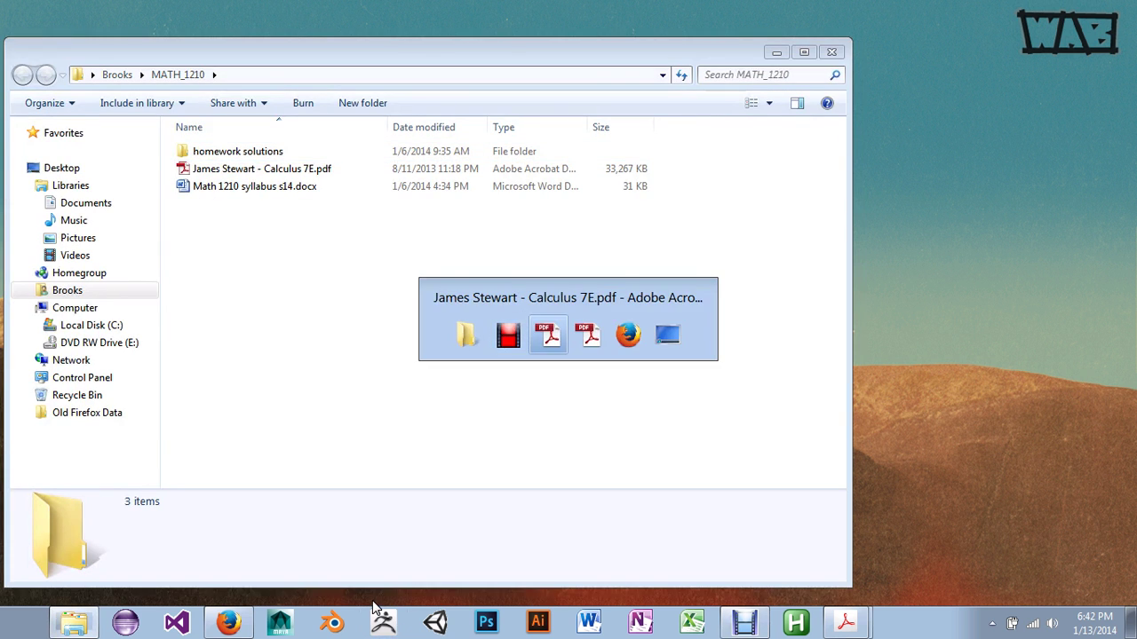